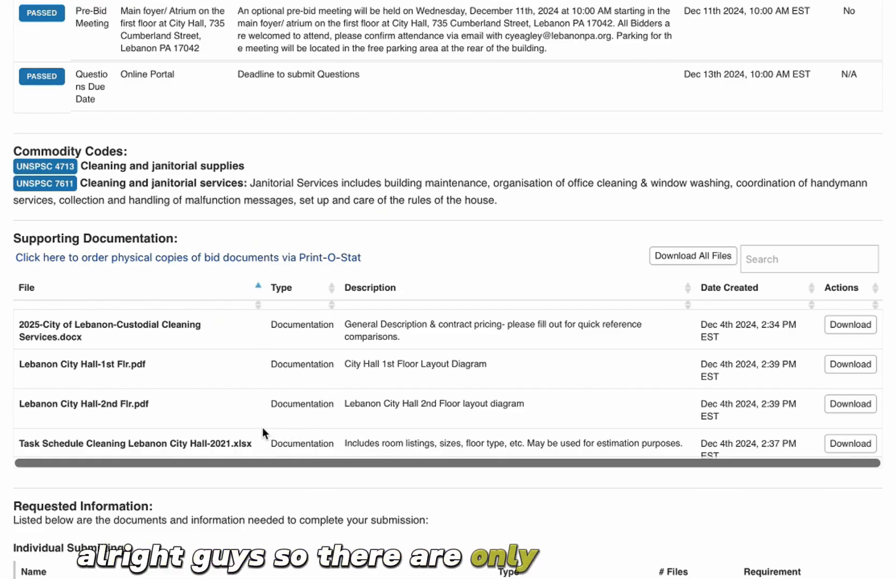
- Download and open the Lebanon City Hall 1st and 2nd floor layout PDFs from PennBid
click(839, 365)
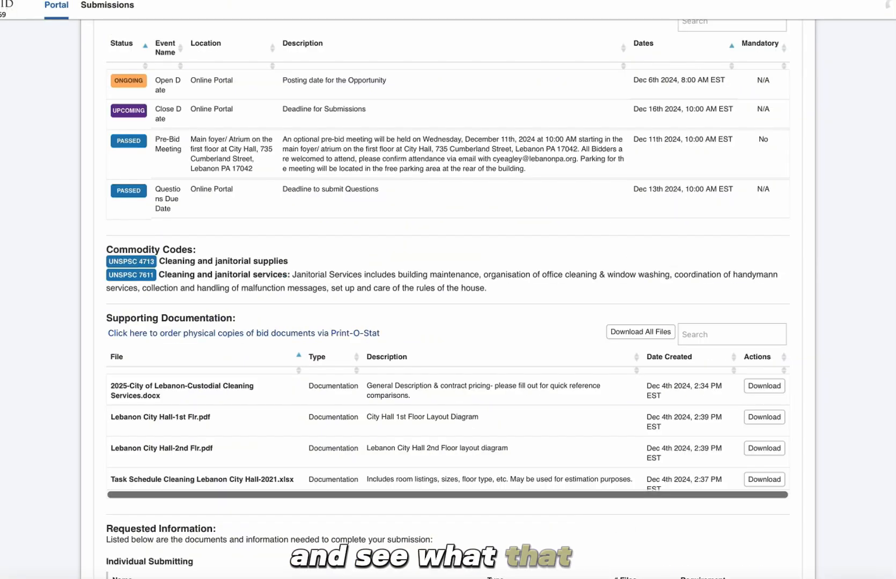
click(591, 527)
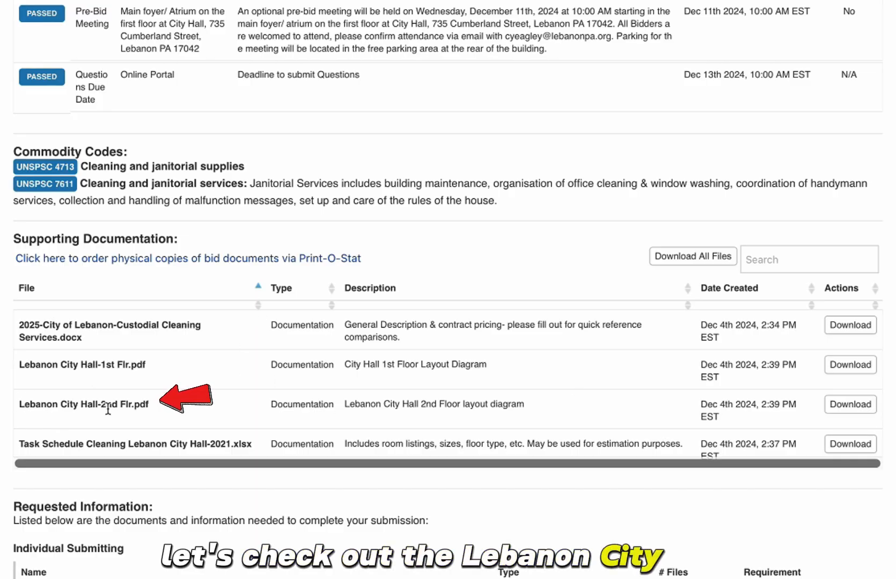
click(866, 409)
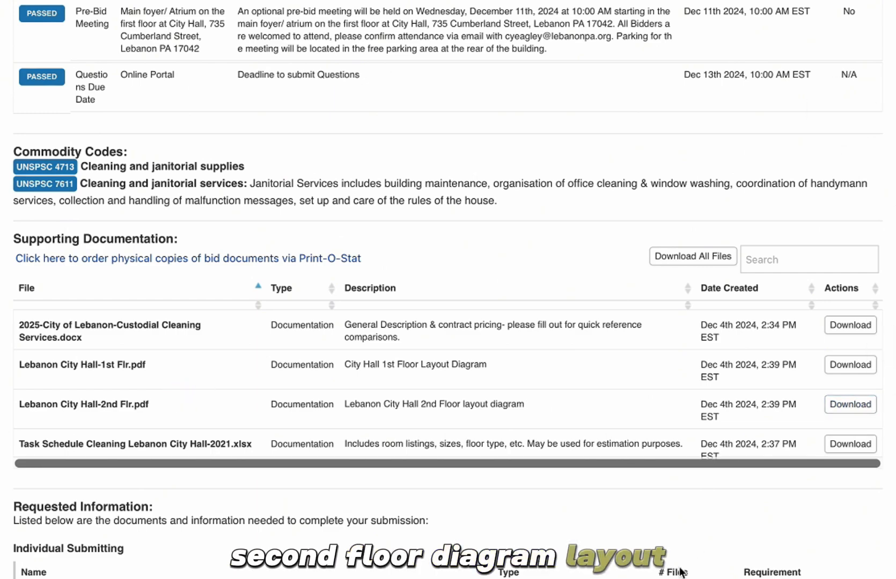
click(617, 577)
click(631, 557)
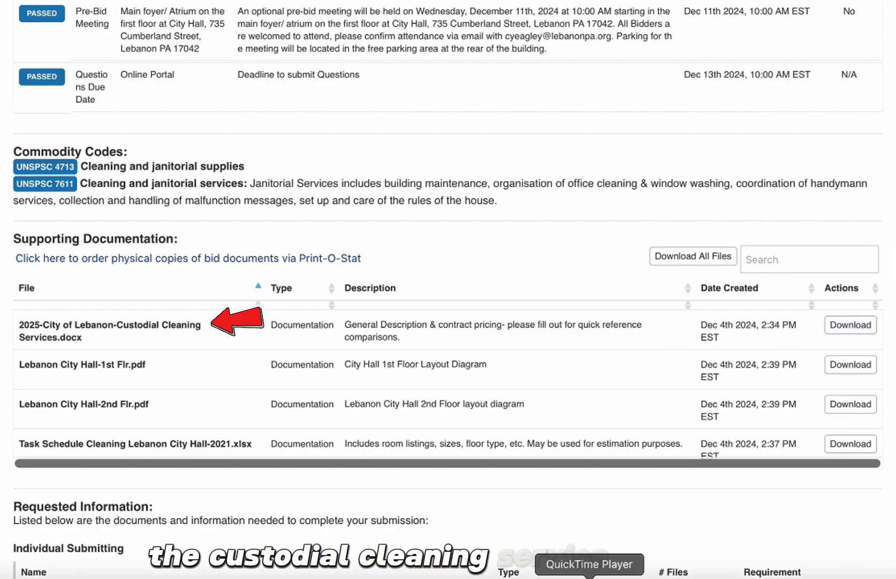
- Open the custodial cleaning bid document and highlight the one-year extension term
click(622, 576)
click(622, 543)
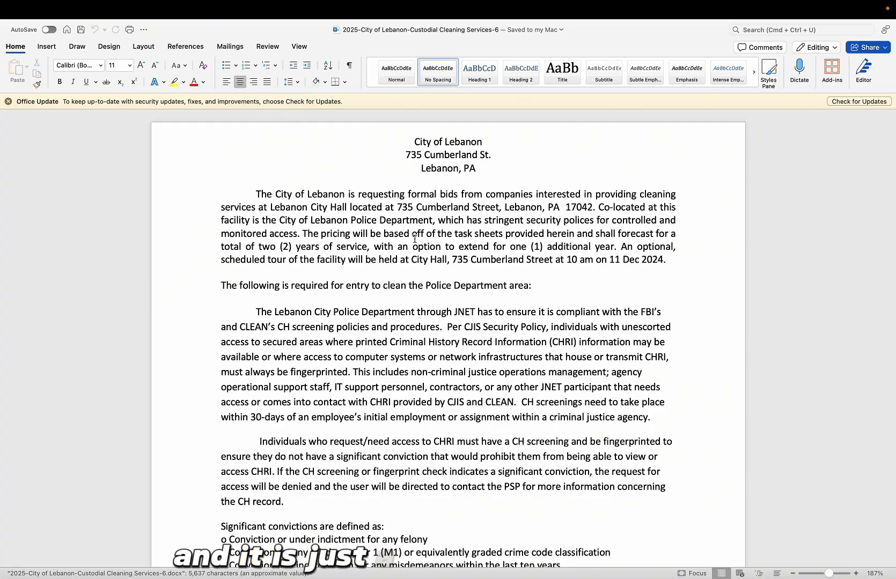
scroll(415, 239, down, 3)
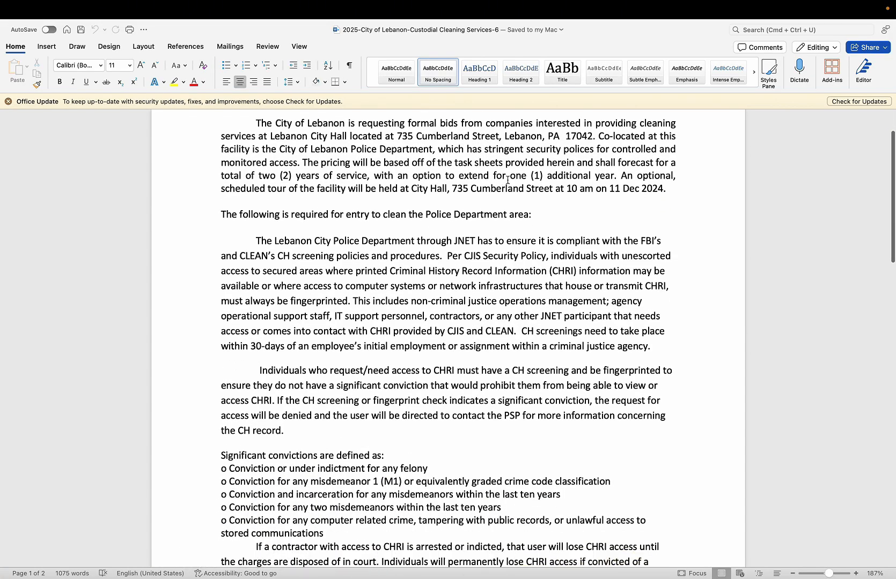
drag(512, 176, 613, 176)
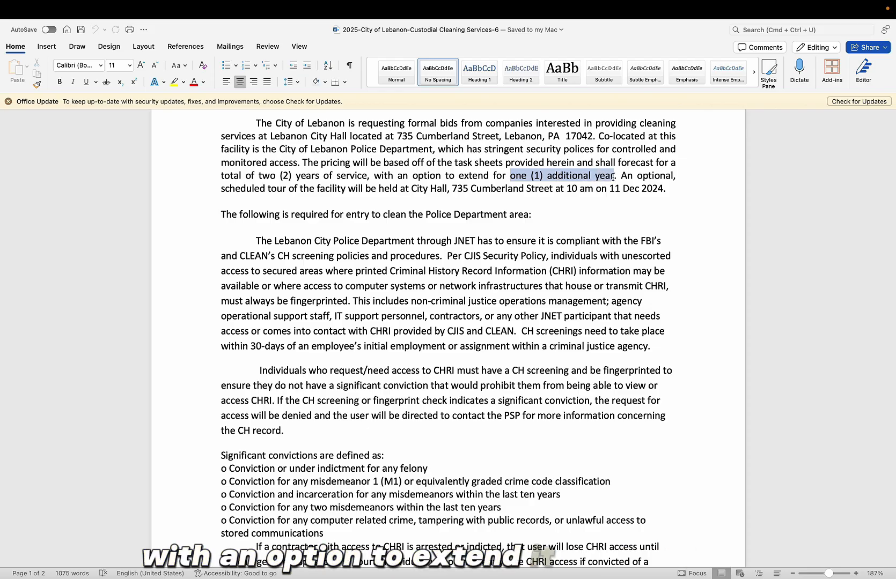
drag(613, 177, 614, 182)
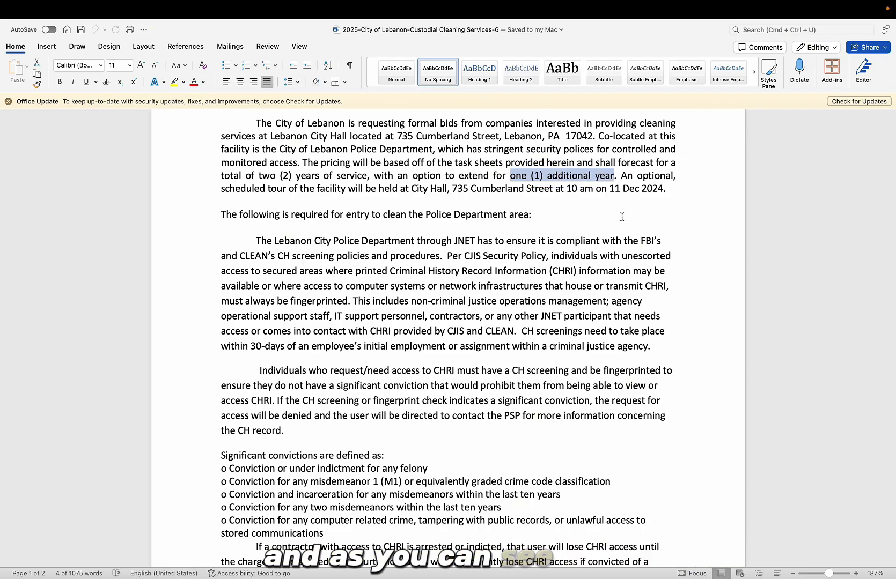
click(613, 201)
- Scroll to the background-check section and highlight the list of significant convictions
scroll(519, 281, down, 5)
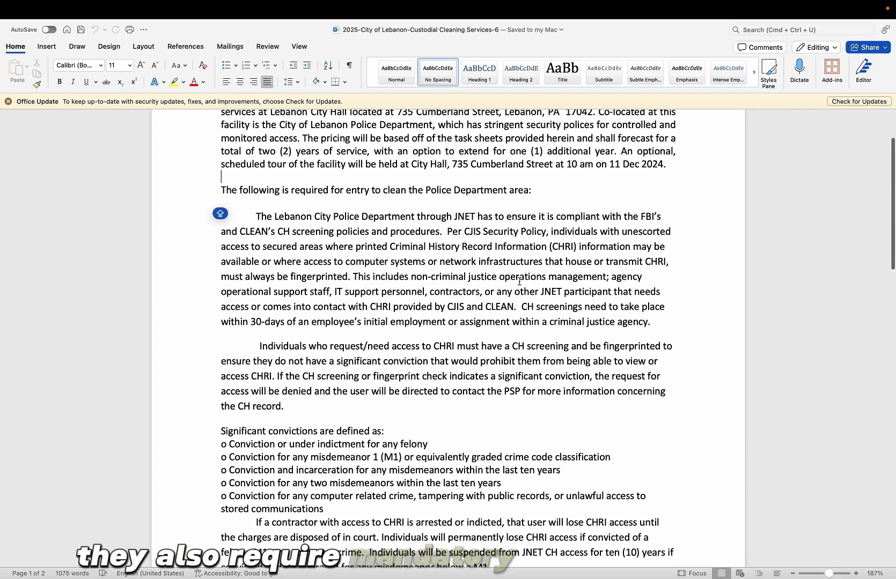
scroll(519, 281, down, 4)
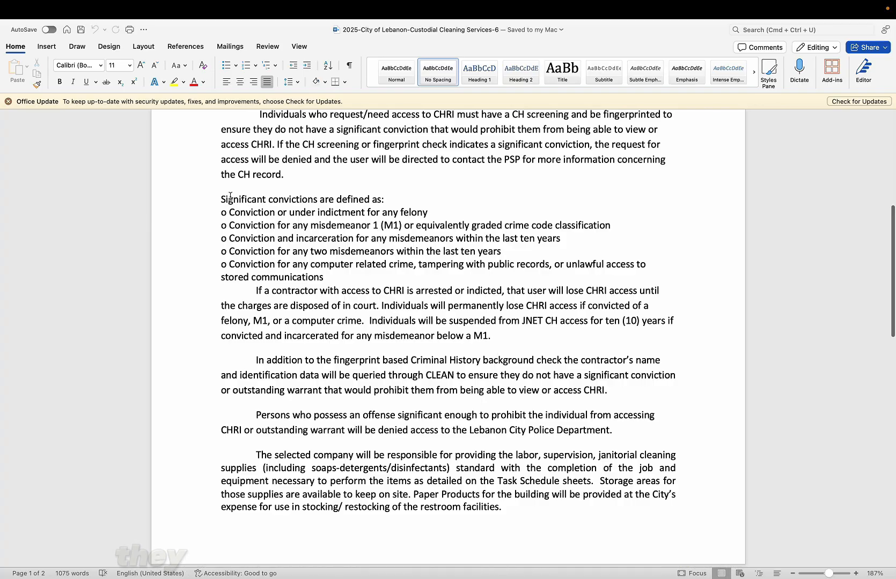
drag(220, 198, 332, 277)
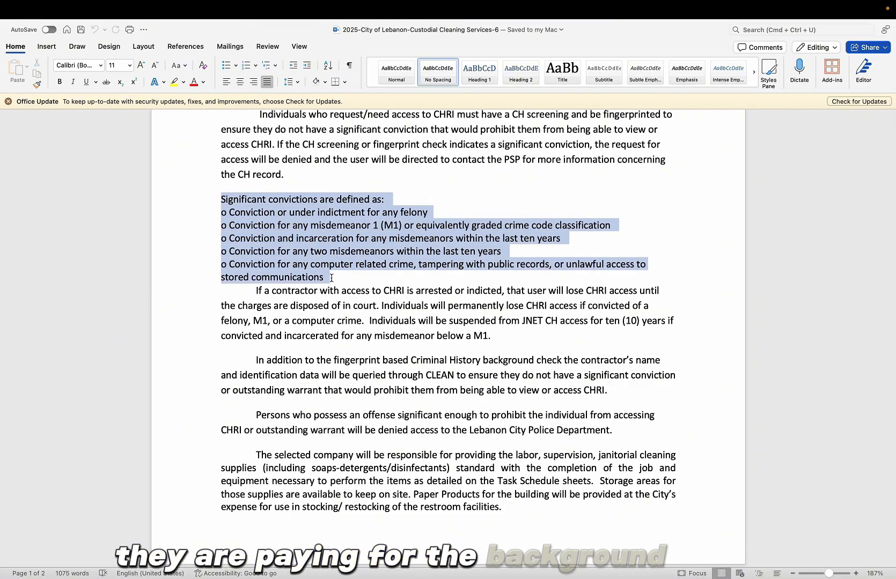
click(355, 285)
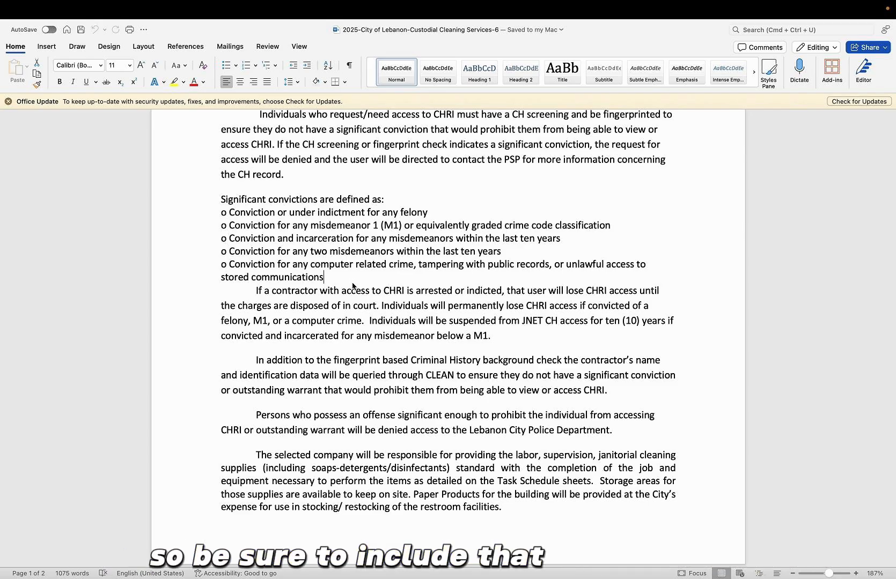
- Scroll to the quote section and highlight the Monthly and Annual Quote headings
scroll(370, 363, down, 10)
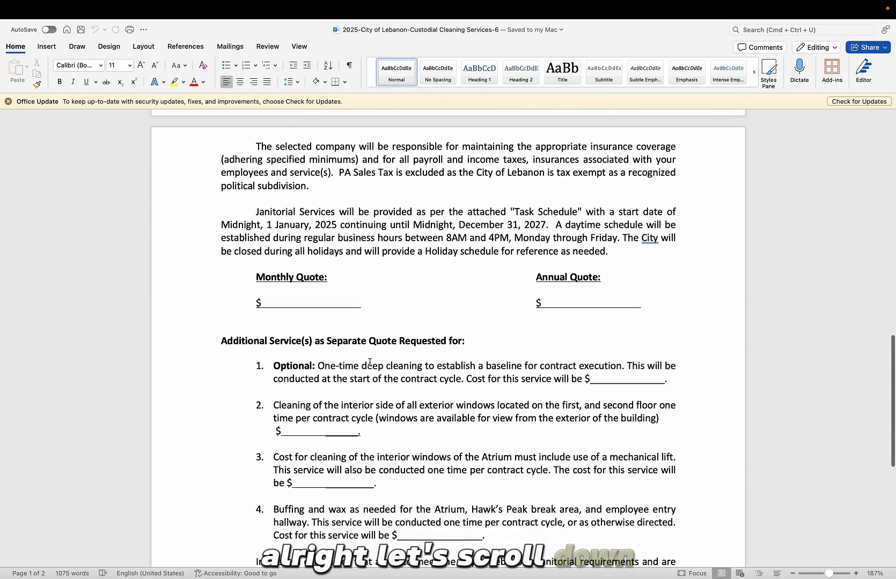
scroll(369, 363, down, 3)
drag(256, 199, 339, 210)
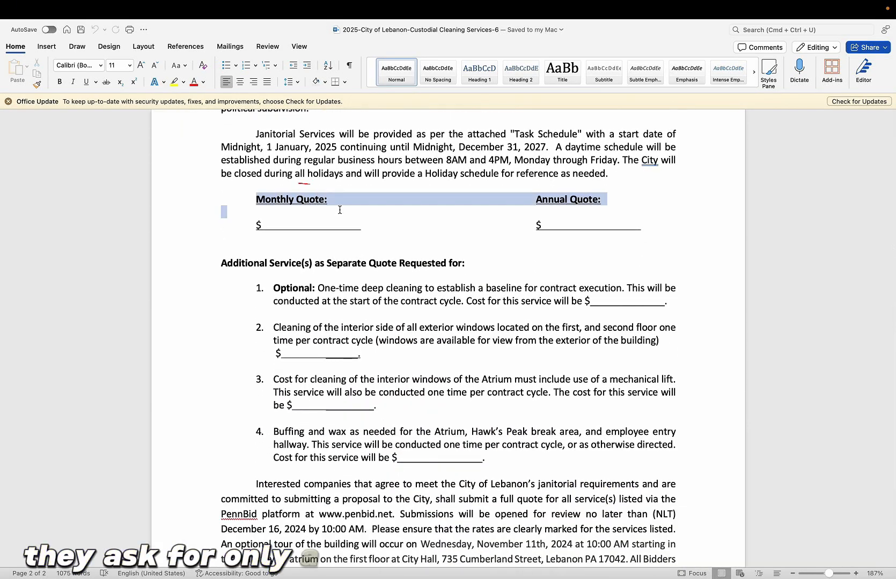
click(340, 210)
drag(536, 200, 616, 202)
click(621, 209)
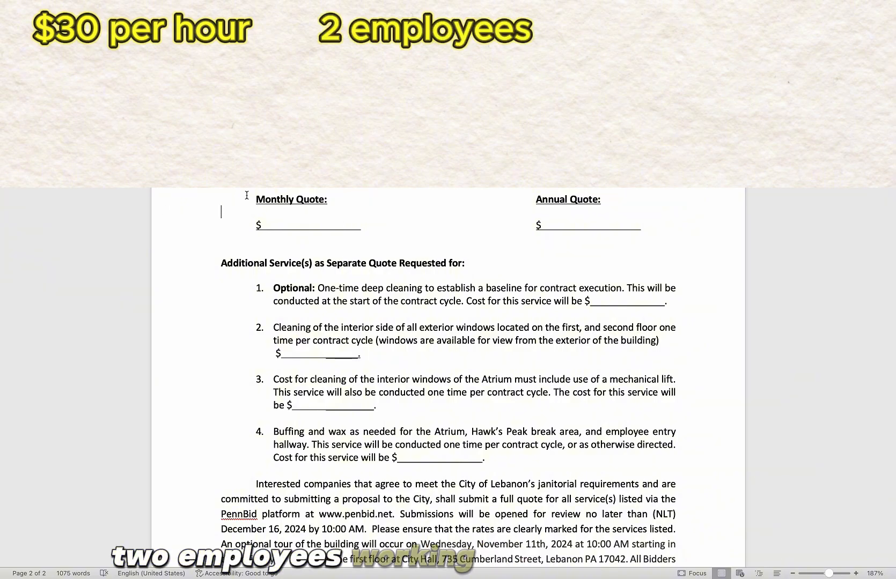
- Enter $10,400 as the monthly quote and $124,800 as the annual quote
click(275, 224)
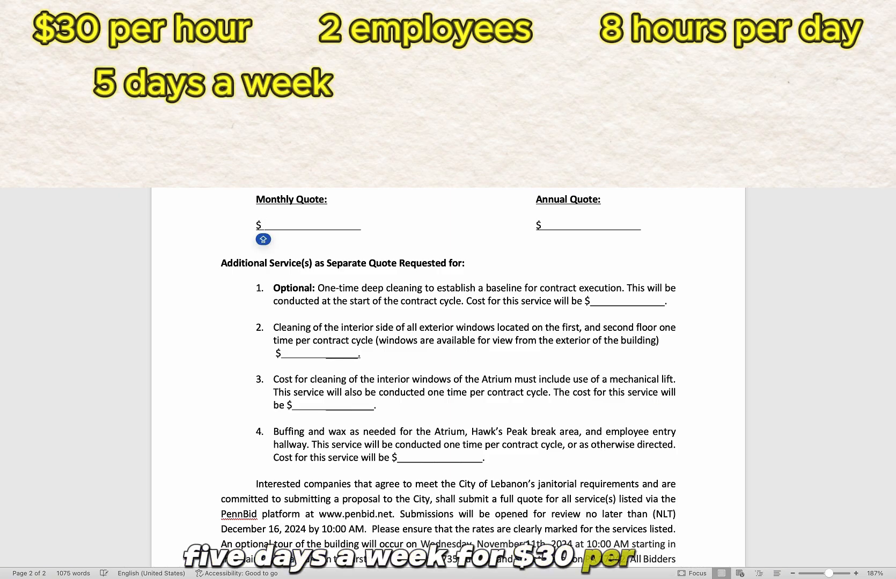
text(10)
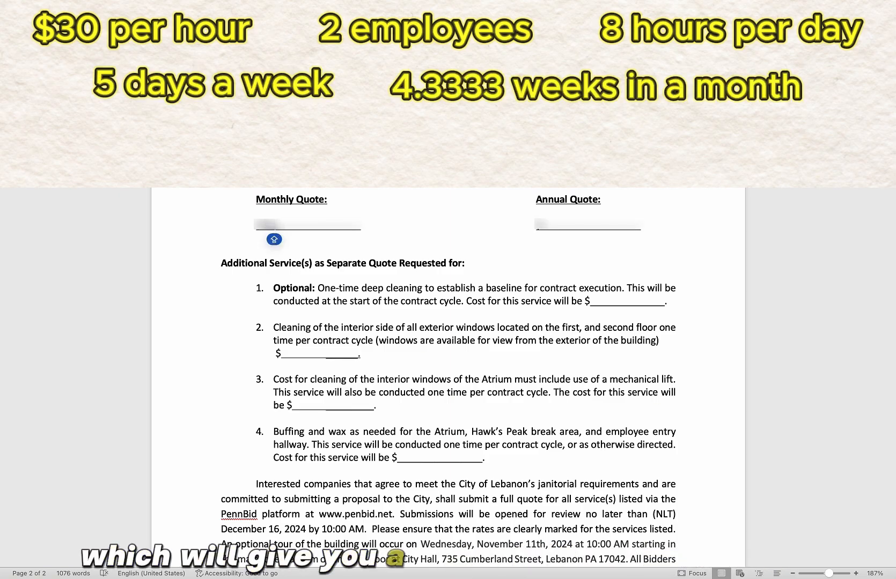
text(10,400)
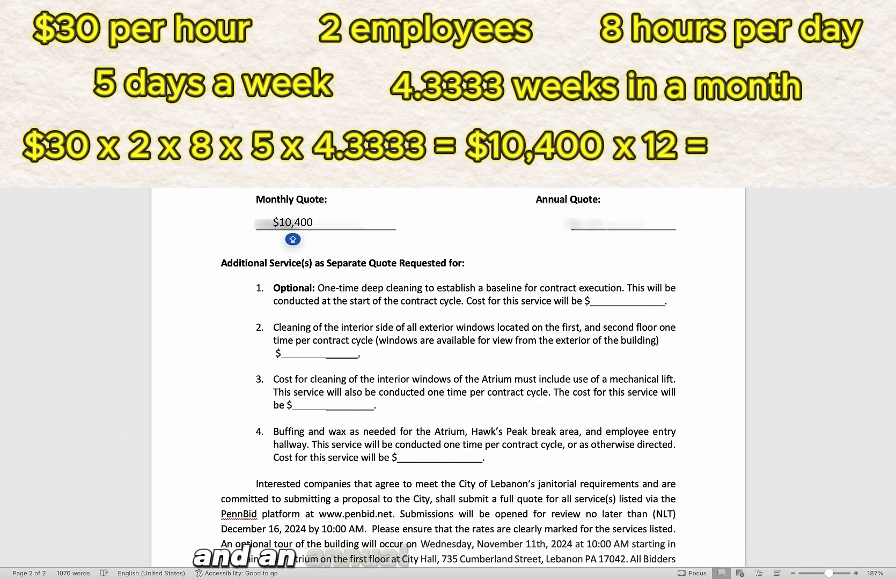
click(606, 225)
text($124,800)
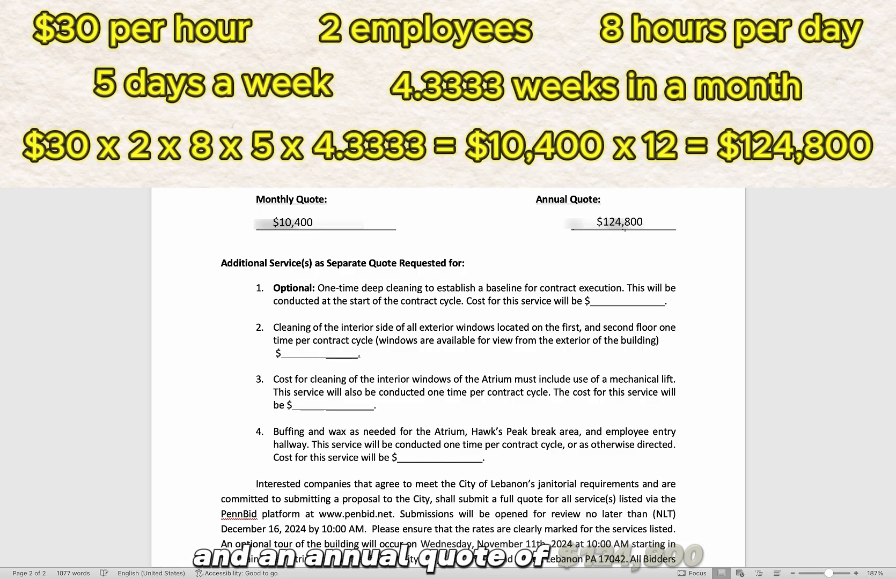
key(Return)
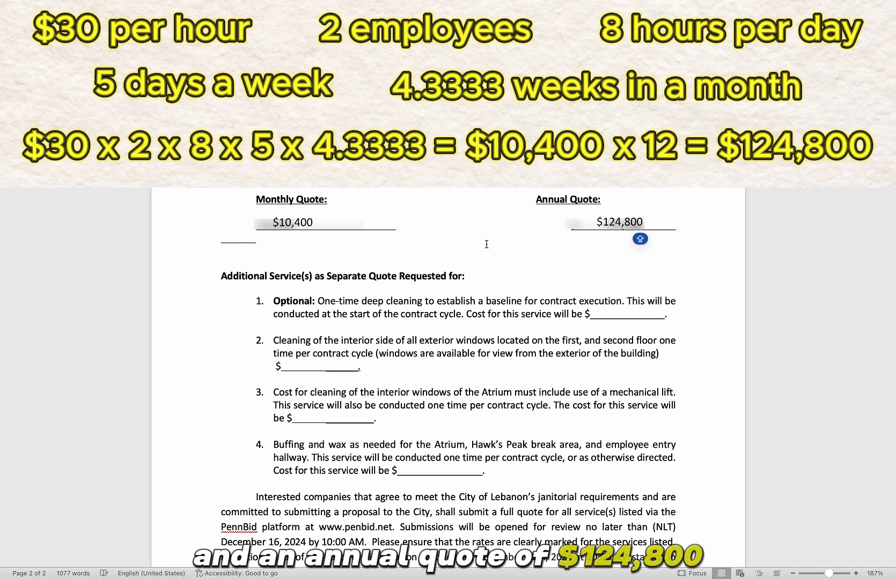
click(484, 248)
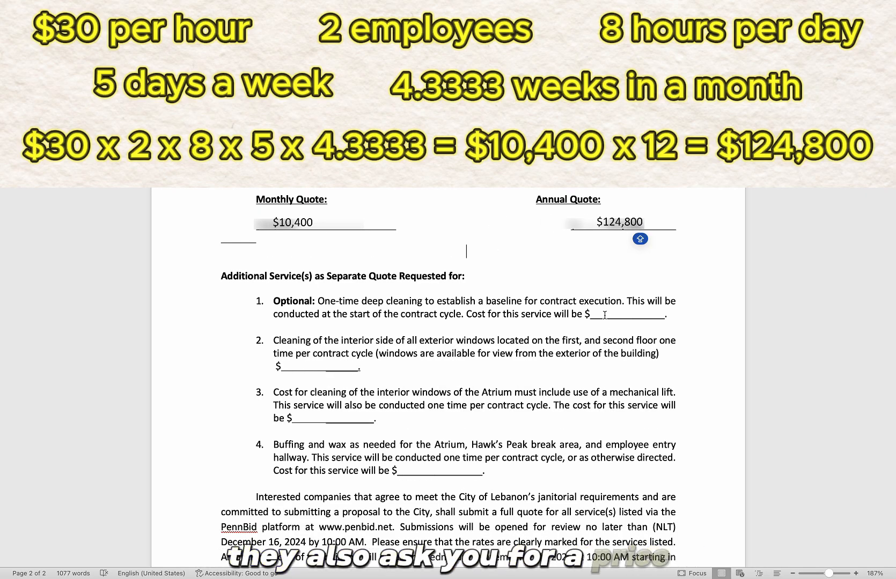
drag(424, 302, 333, 302)
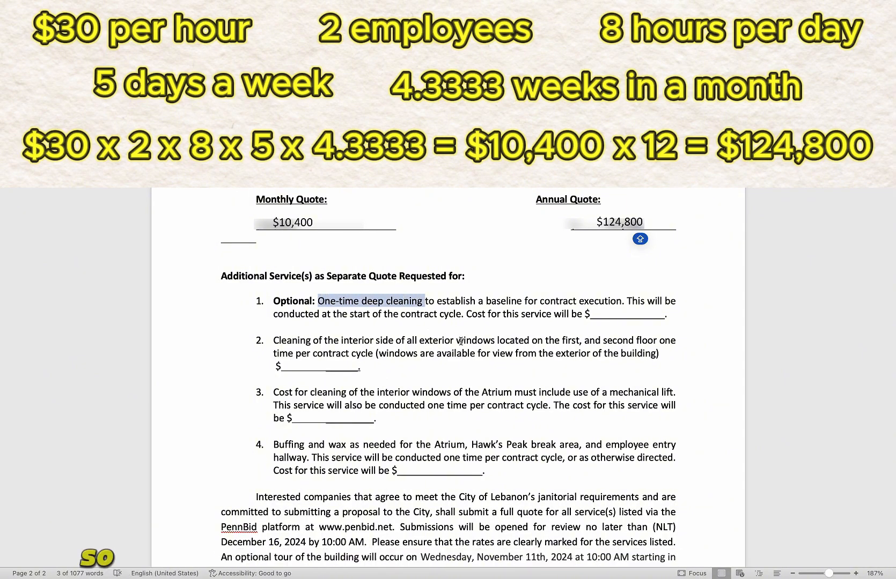
click(603, 313)
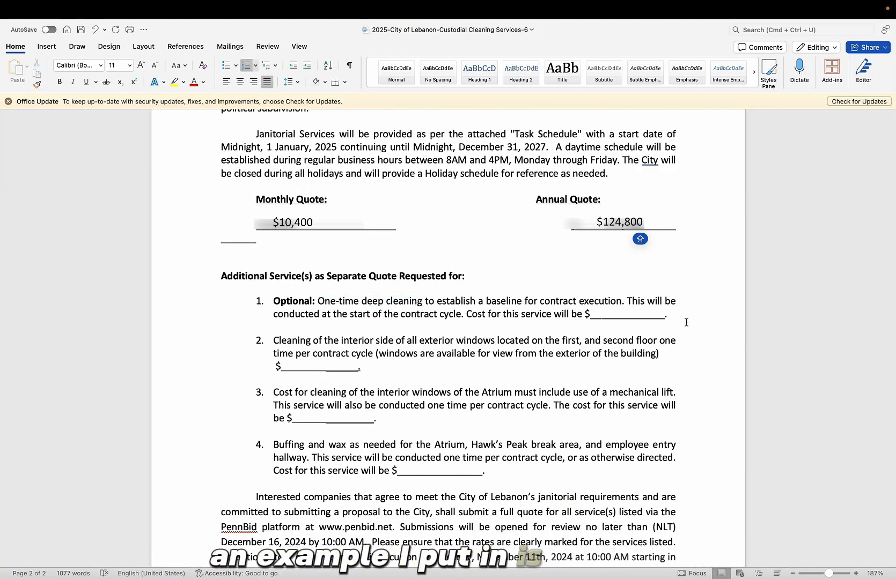
- Price item 1's one-time deep cleaning at $720, removing the stray space in the blank
text(720)
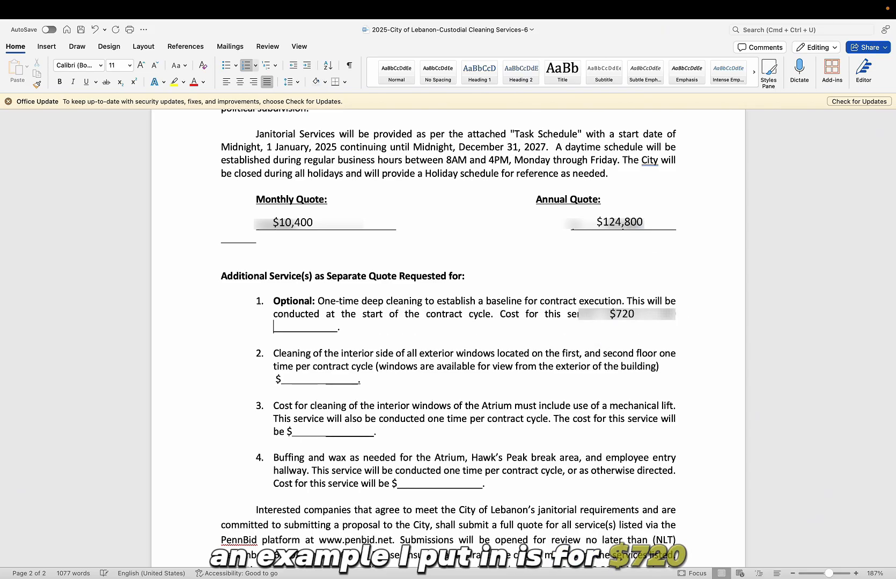
key(BackSpace)
click(295, 368)
click(296, 368)
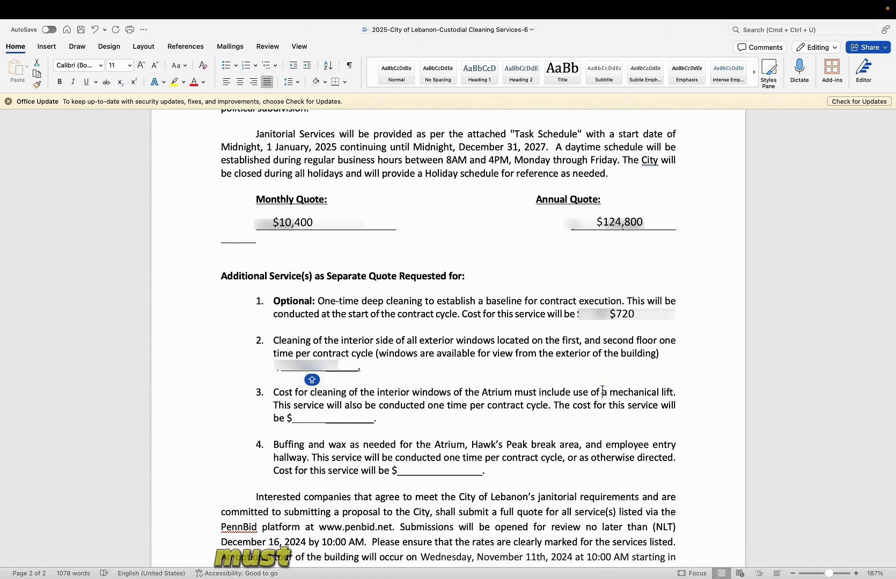
drag(602, 392, 673, 395)
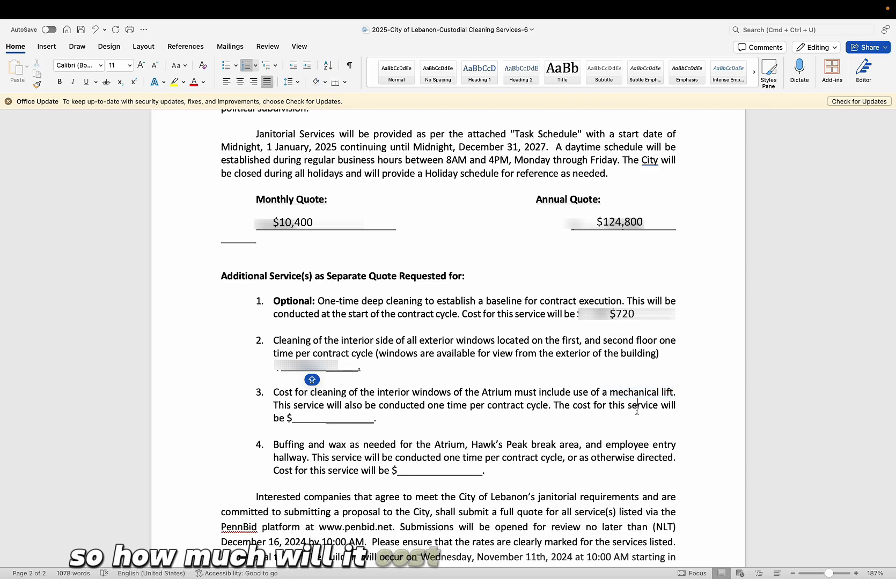
mouse_move(122, 575)
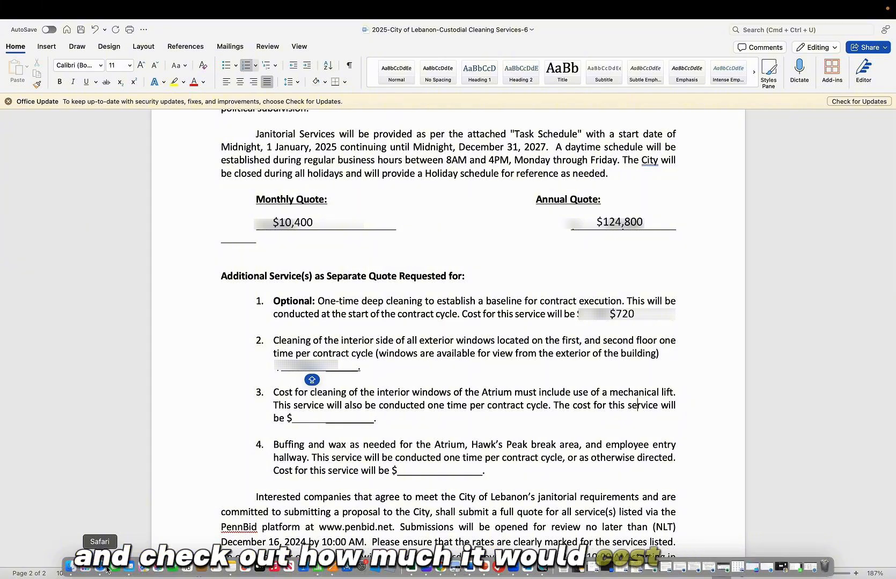
- Compare weekly scissor lift rental prices on DOZR, then ready item 3's cost blank in Word
scroll(419, 274, up, 9)
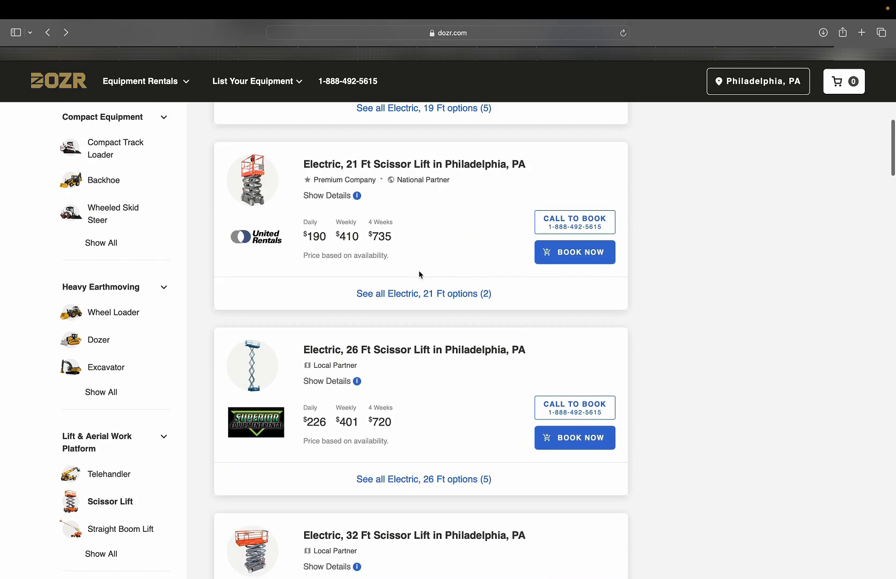
scroll(419, 274, up, 1)
drag(360, 372, 333, 369)
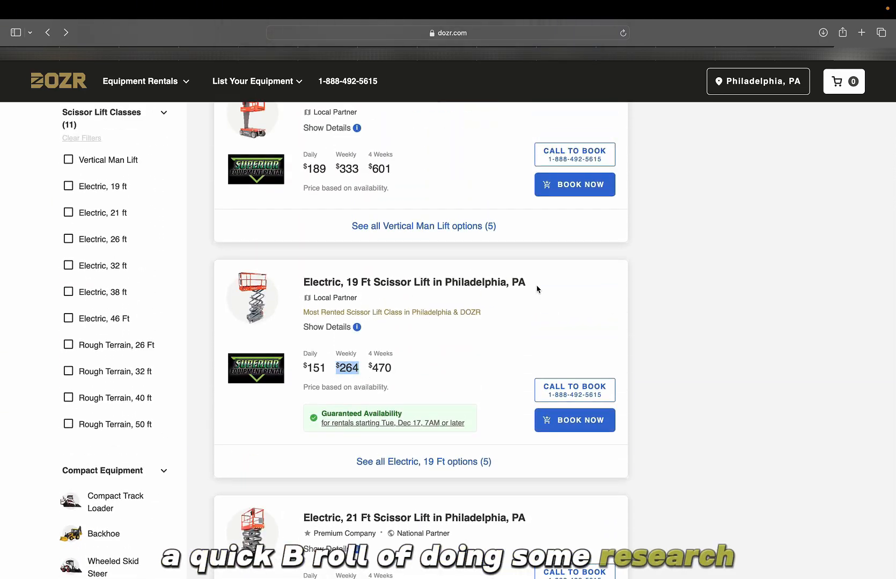
click(537, 288)
scroll(538, 288, up, 2)
drag(360, 252, 333, 250)
scroll(471, 286, down, 8)
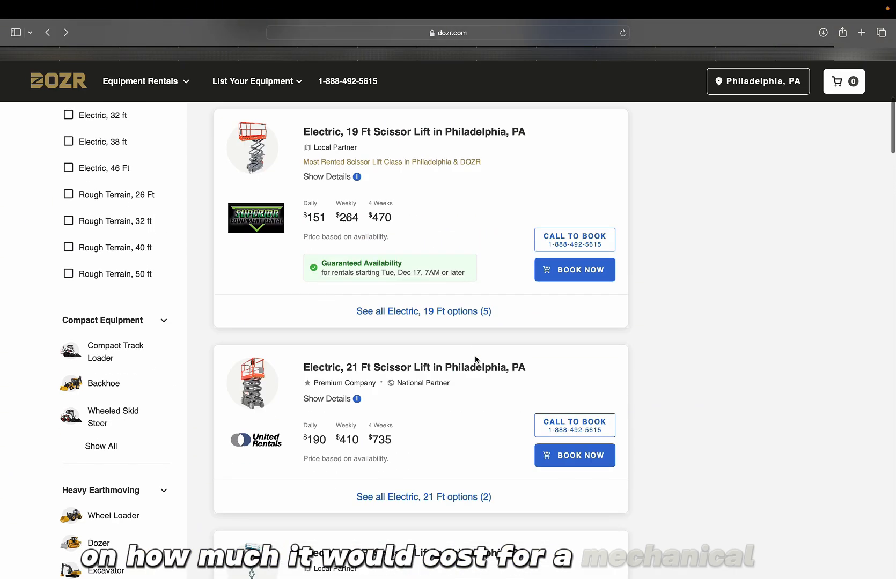
scroll(491, 397, down, 5)
drag(362, 368, 336, 367)
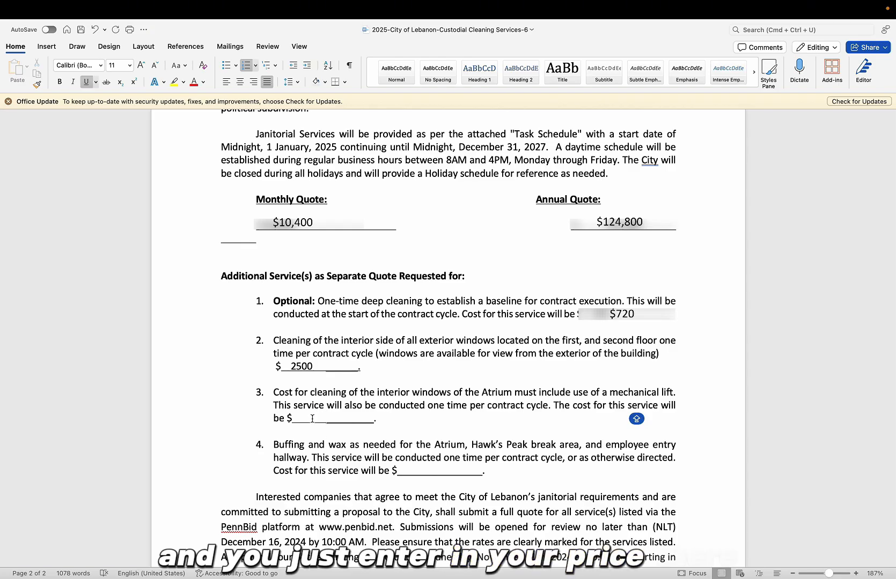
click(312, 419)
- Enter 500 for item 3's Atrium window cost, review item 4's buffing and wax request, then return to PennBid
text(500.)
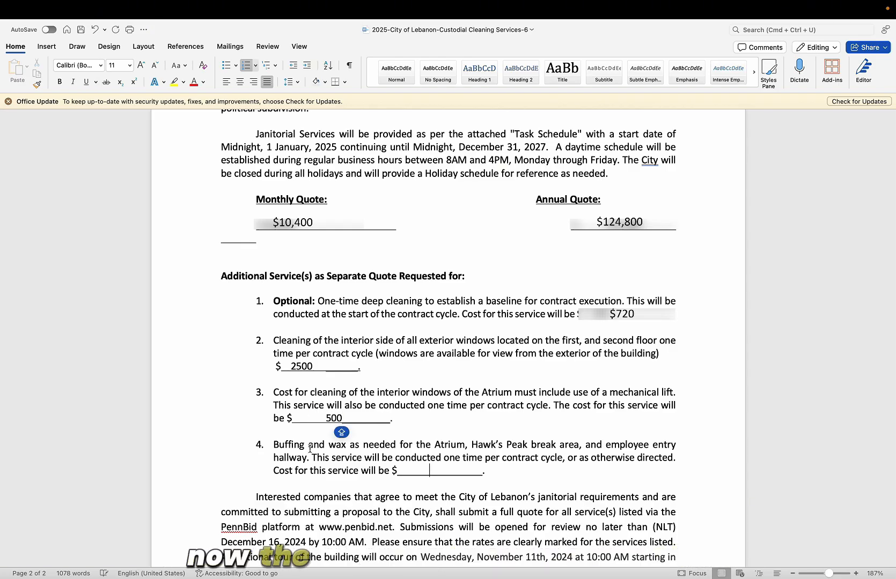
drag(275, 444, 461, 458)
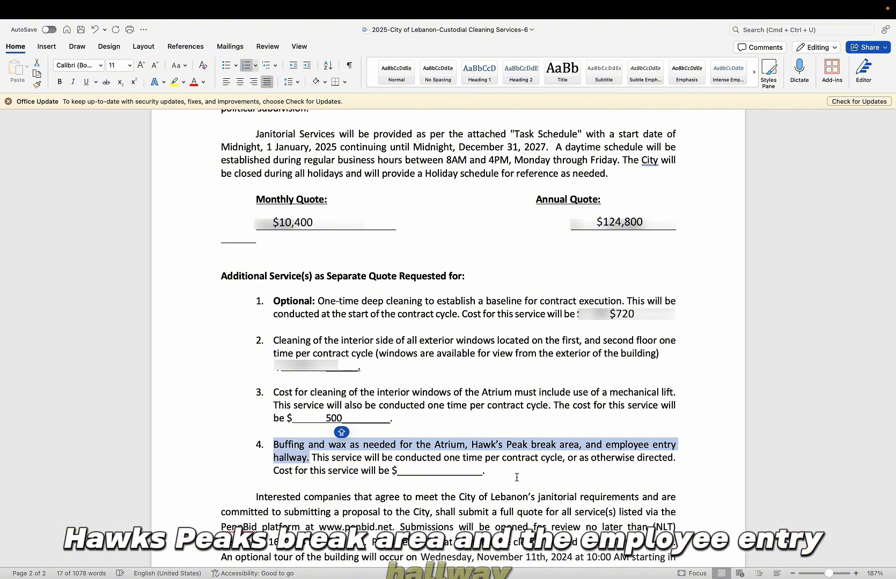
click(464, 487)
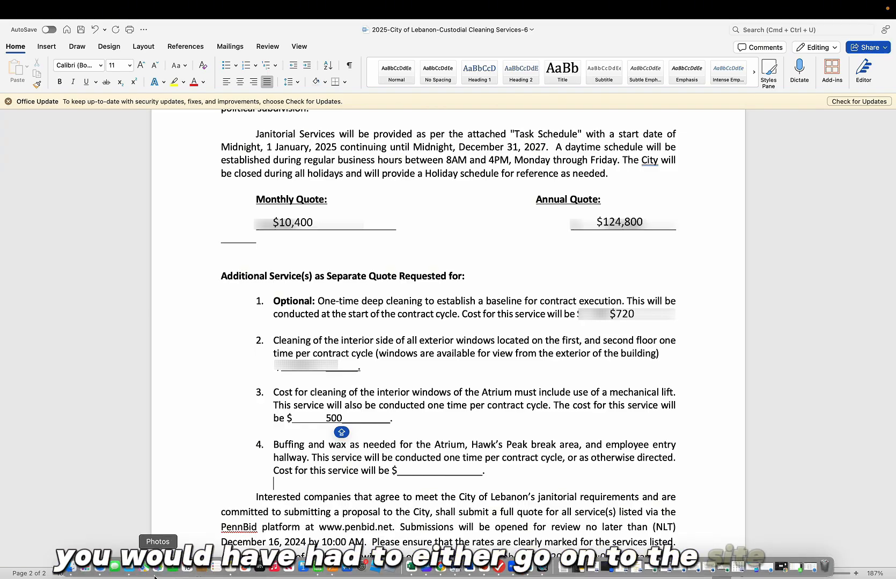
mouse_move(106, 575)
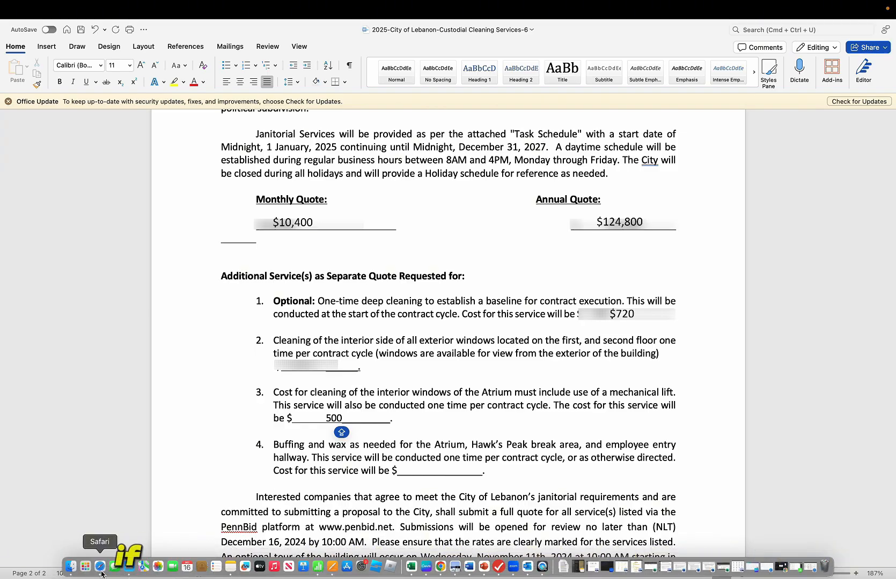
click(100, 566)
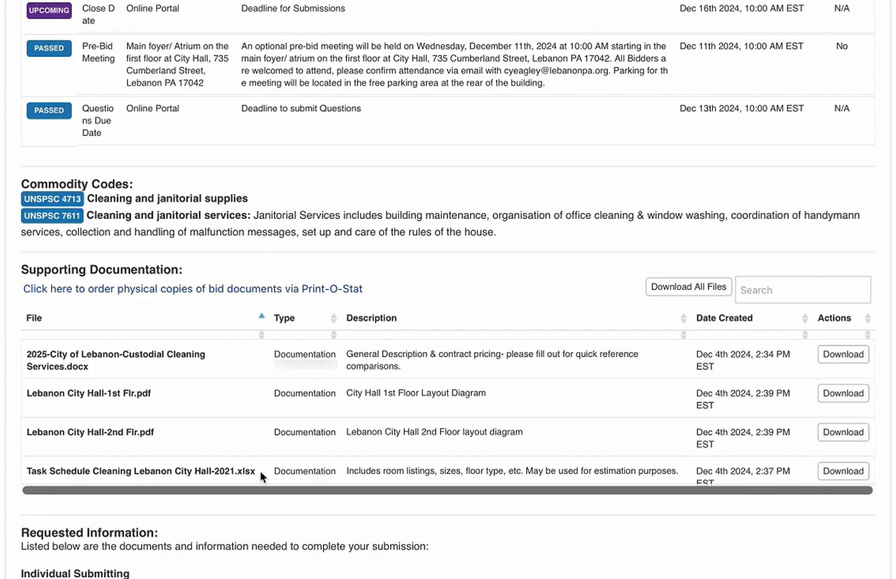
- Download the Task Schedule spreadsheet and check the Atrium's 3490 square feet in Excel
drag(260, 471, 28, 471)
drag(346, 471, 663, 502)
click(852, 475)
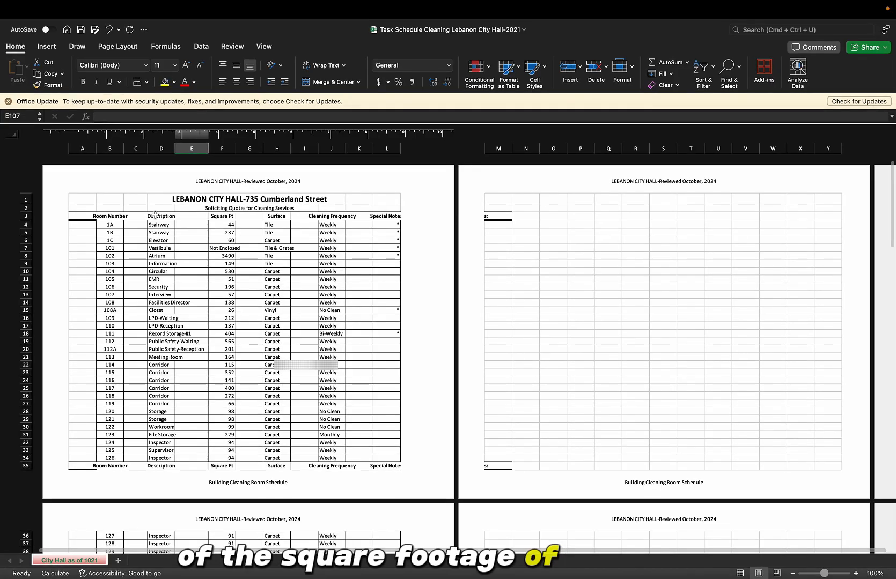
click(170, 257)
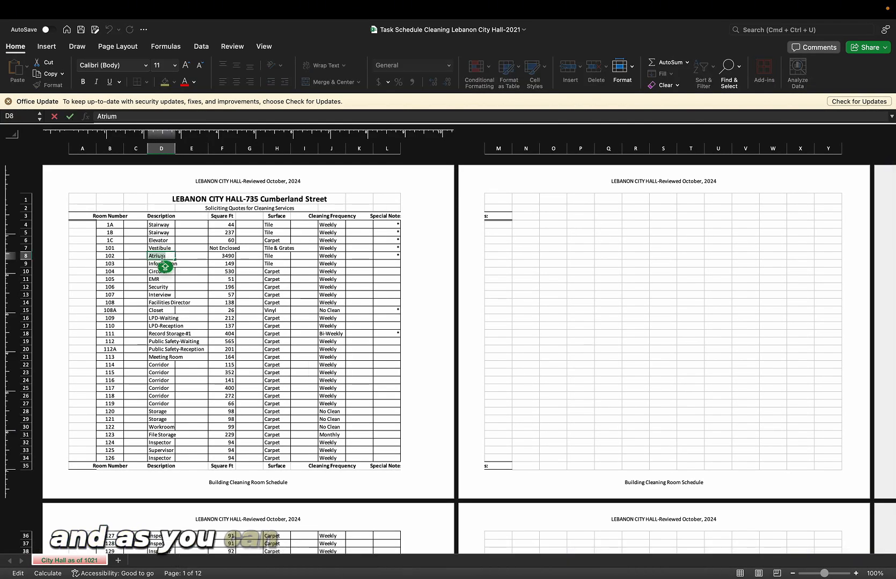
scroll(170, 257, up, 5)
click(372, 325)
double_click(348, 325)
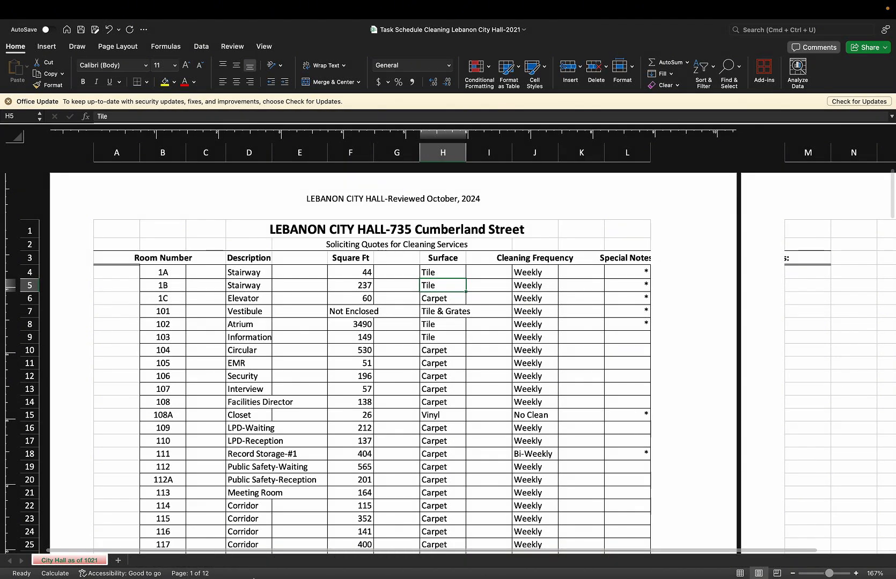
- Search Google for the price per square foot for stripping and waxing floors
mouse_move(102, 570)
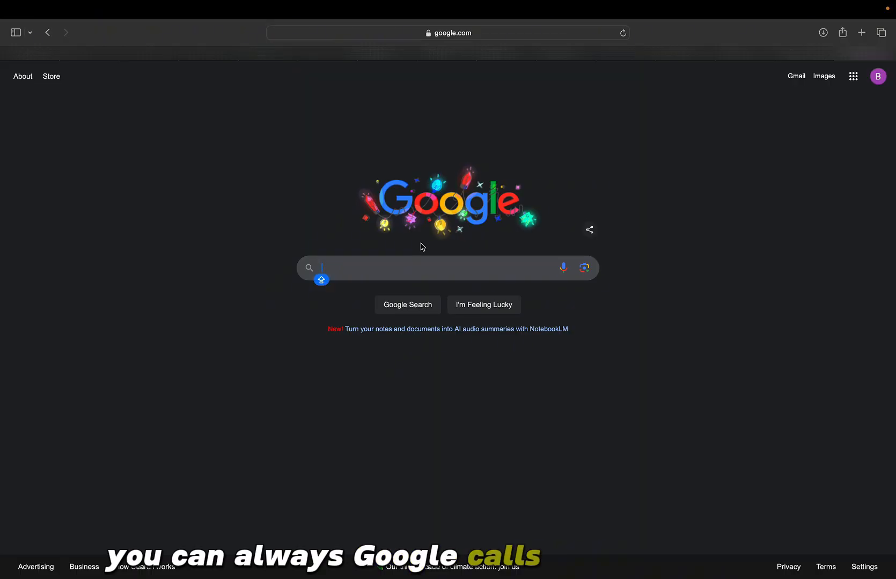
text(cost per)
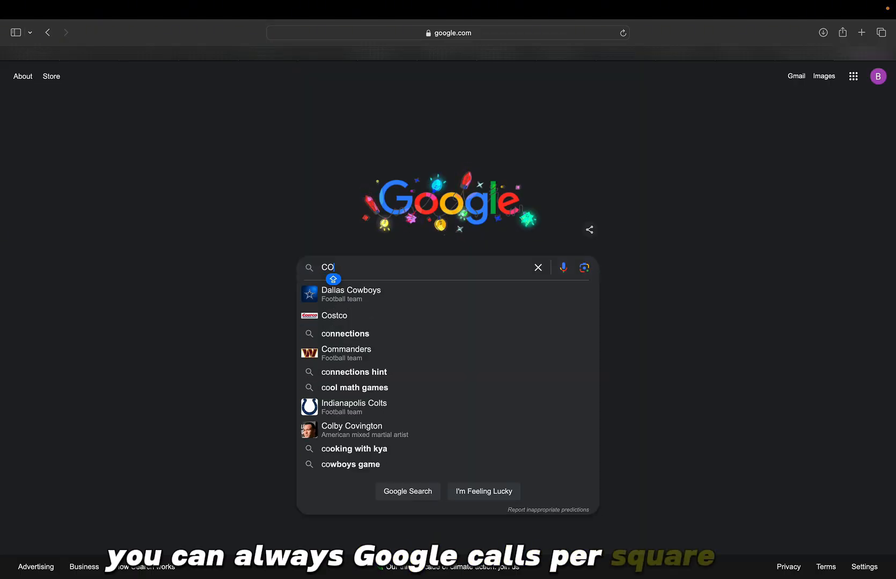
key(Down)
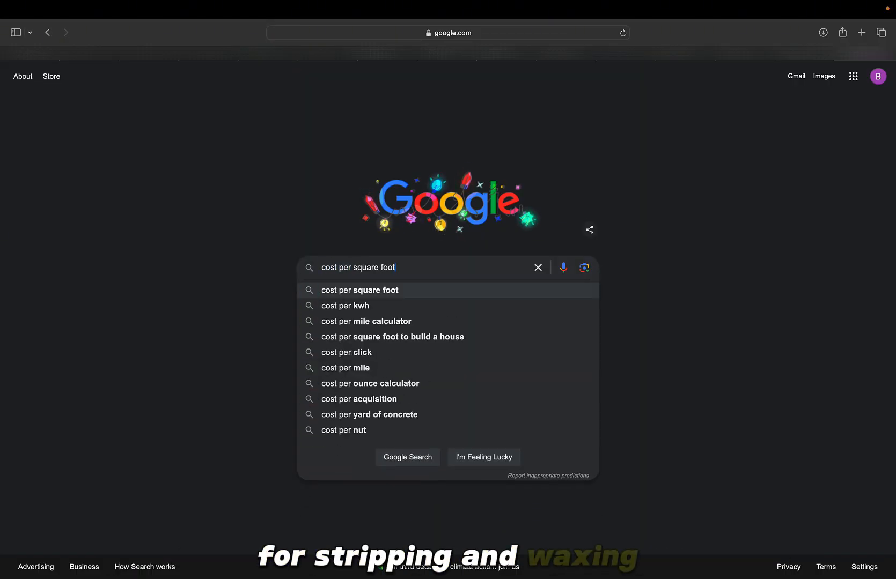
text(for strip)
key(Down)
key(Return)
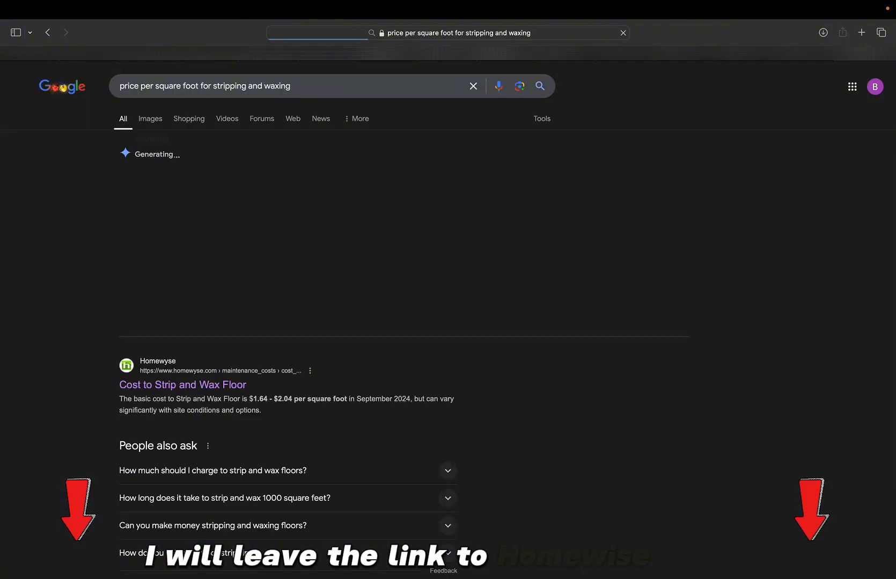
- Estimate 4000 sq ft on Homewyse's Cost to Strip and Wax Floor page, totalling $4,559–$5,504
click(168, 385)
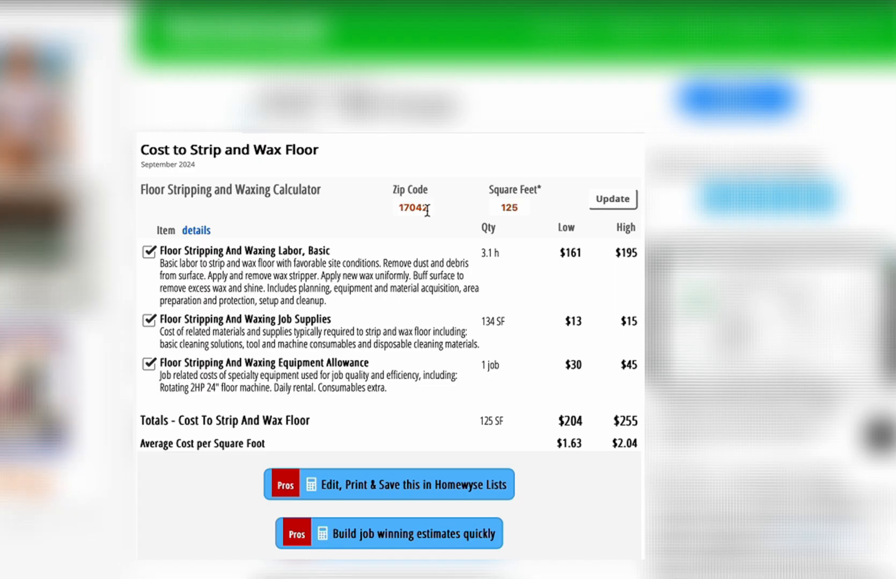
text(4000)
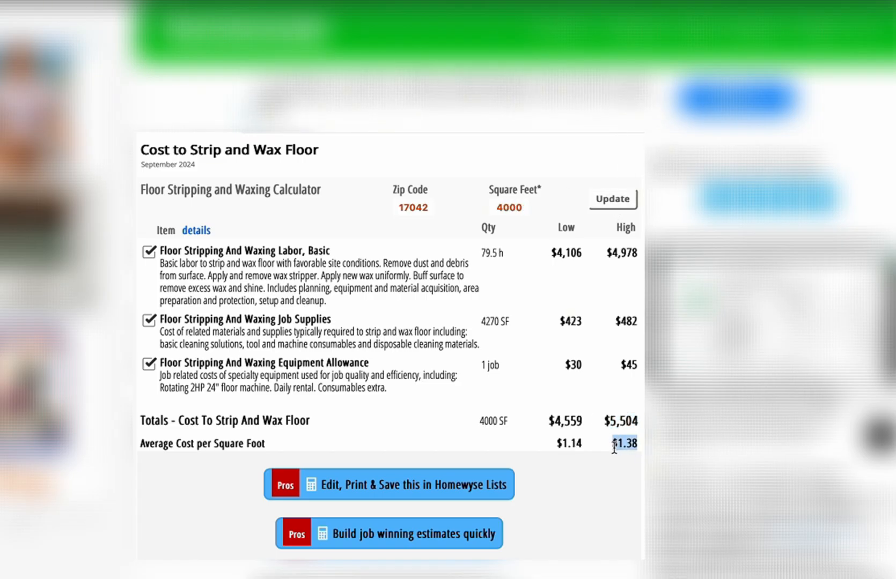
drag(582, 421, 558, 424)
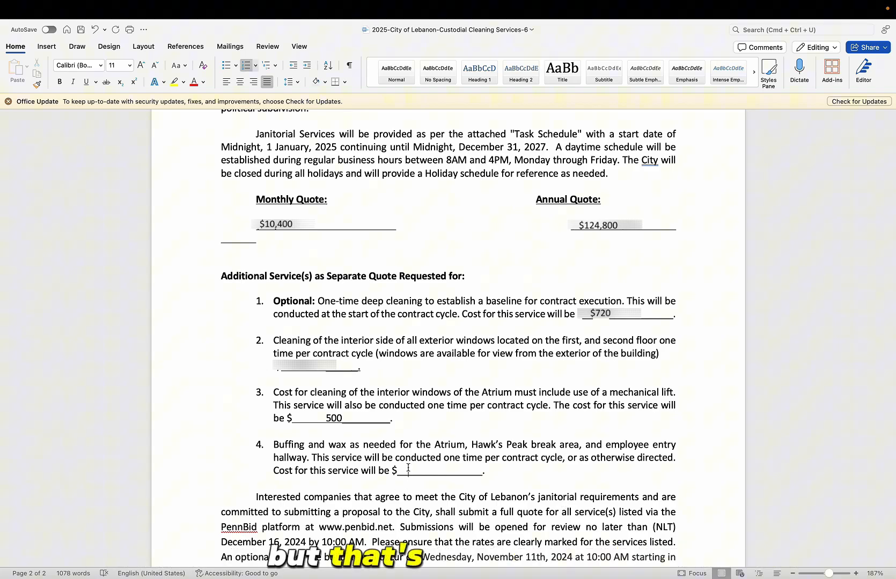
- Type 5,504 into item 4's buffing and waxing cost blank
click(408, 469)
text(5,504)
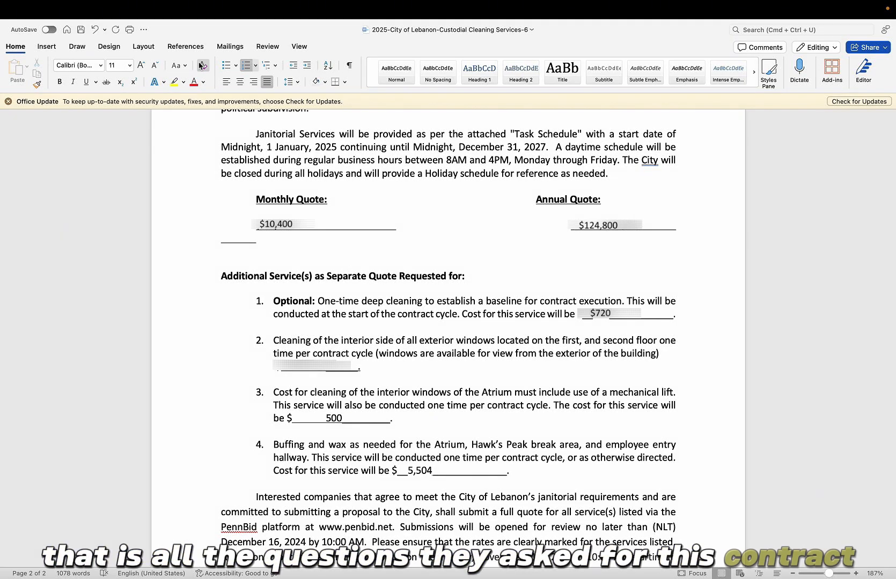
- Prefix the document name with 'MM ODDS ENDS COMPLETE'
click(407, 31)
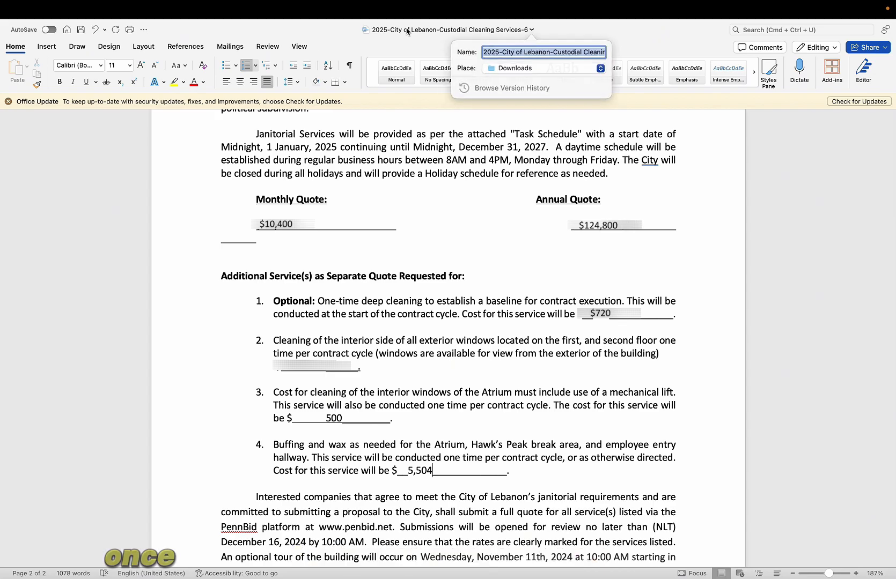
key(Left)
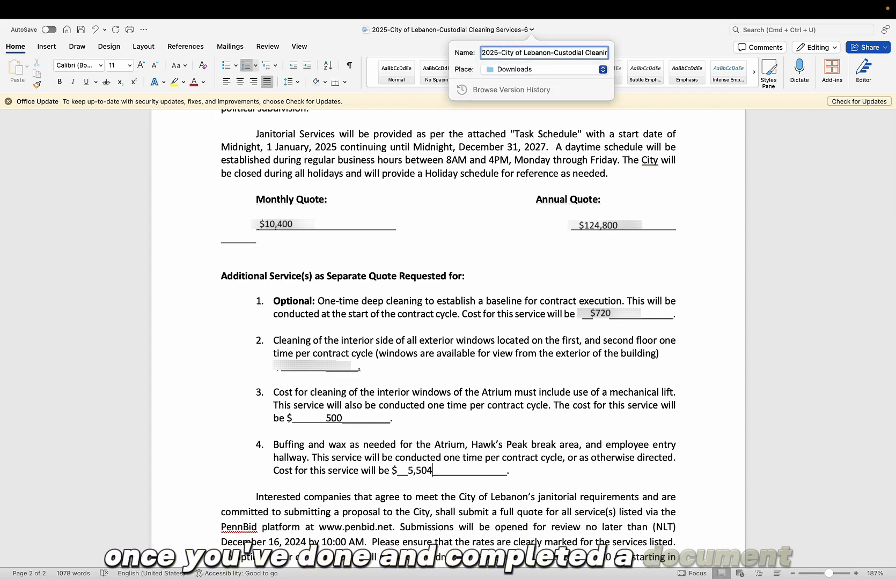
text(MM ODDS EN)
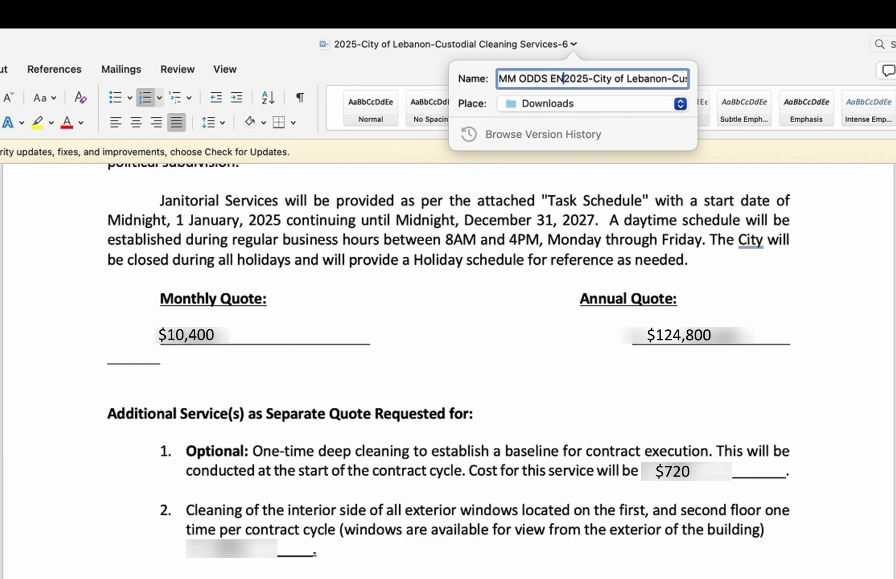
text(DS COMPLETE)
key(Return)
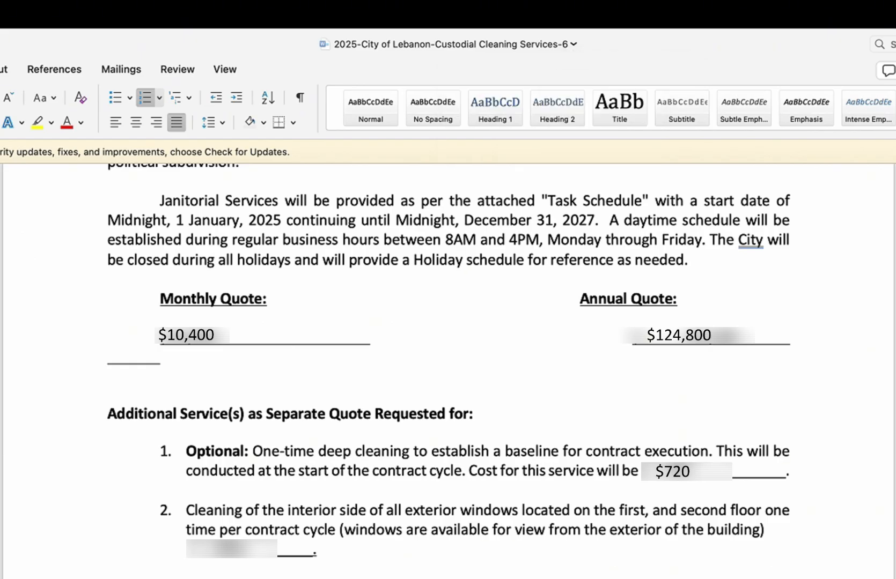
- Save the renamed bid to Downloads with Save As, replacing the existing copy
click(0, 14)
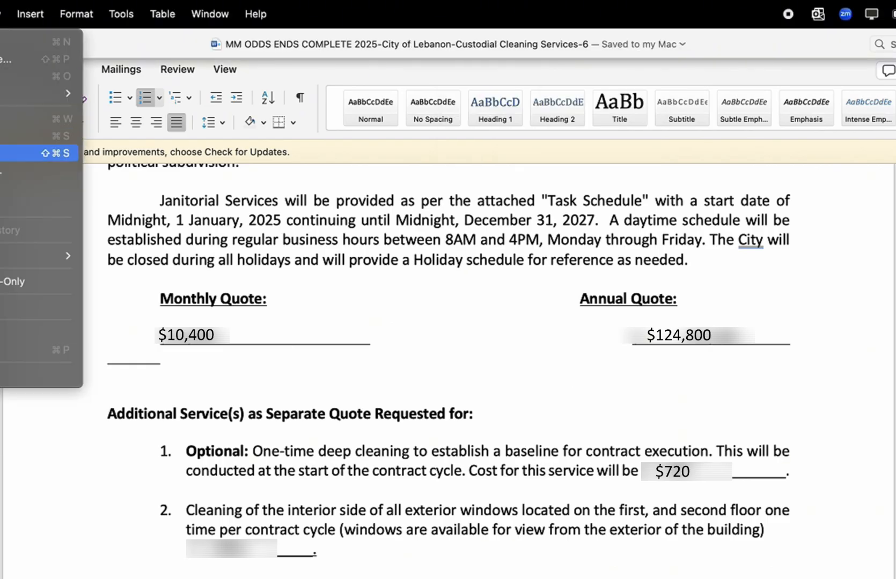
click(11, 153)
click(644, 513)
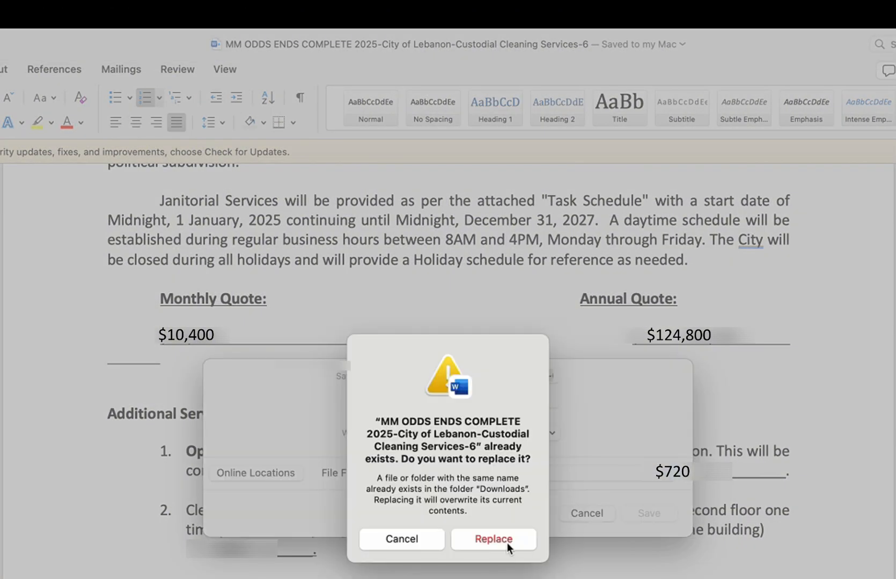
click(505, 538)
scroll(432, 518, up, 2)
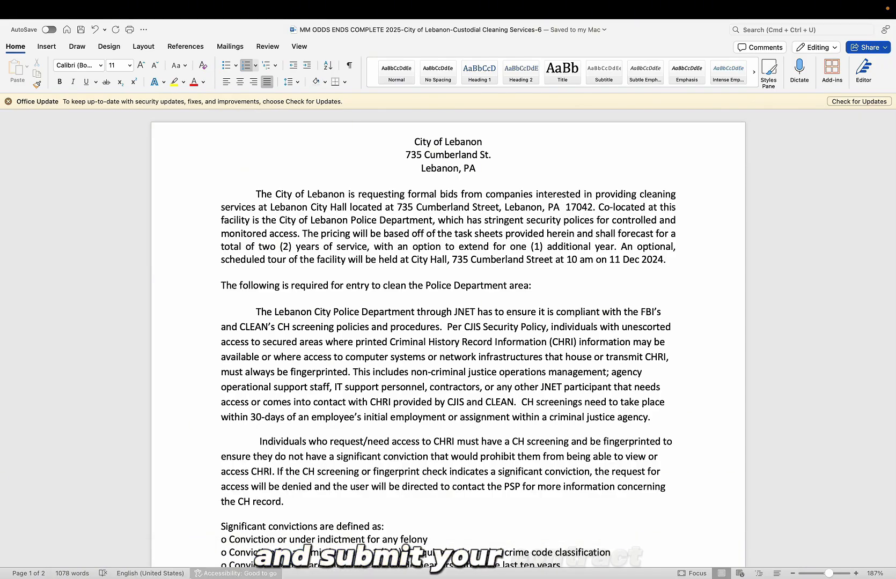
- Go to the PennBid page and start preparing a bid submission for the company
mouse_move(158, 576)
click(102, 568)
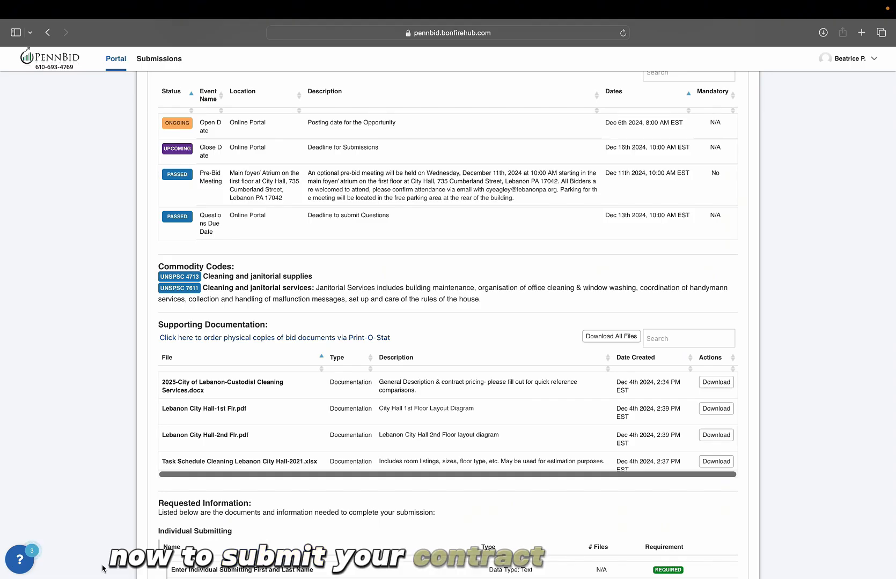
scroll(306, 460, down, 2)
scroll(307, 456, up, 14)
scroll(403, 295, down, 20)
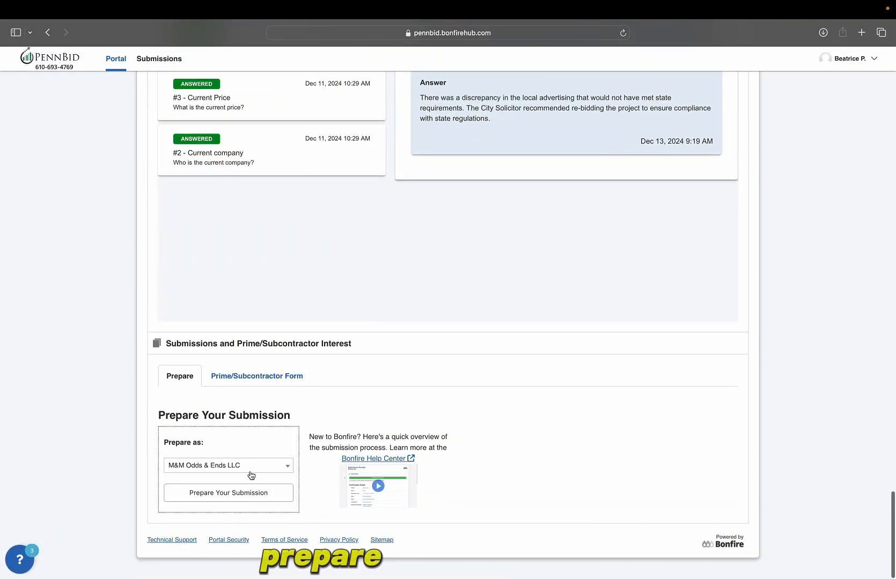
click(250, 493)
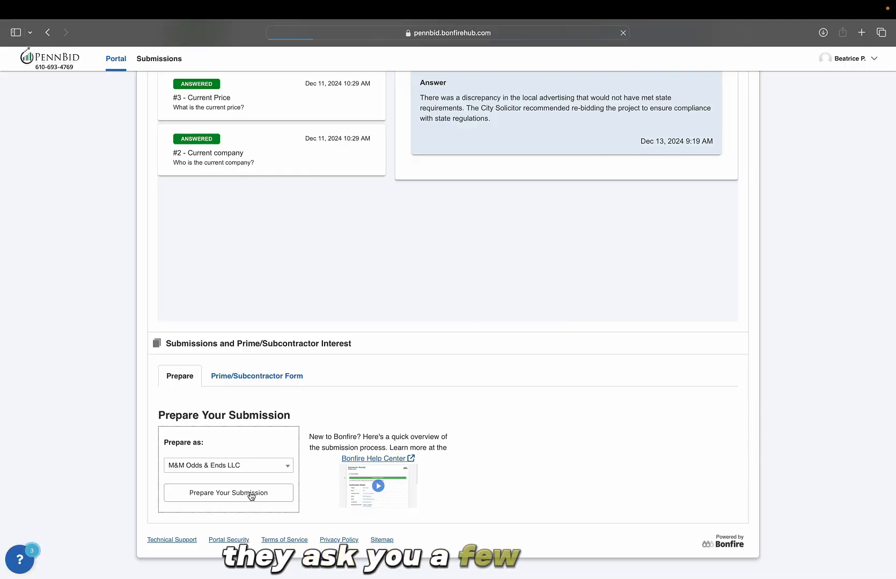
scroll(254, 482, down, 3)
- Enter the submitter's full name, the title 'Owner', and the contact email and phone
click(252, 398)
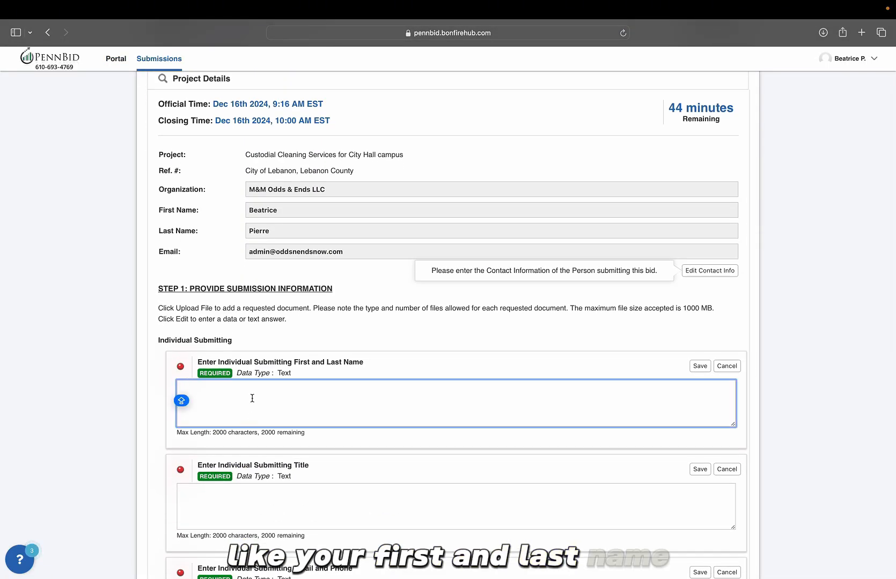
key(Tab)
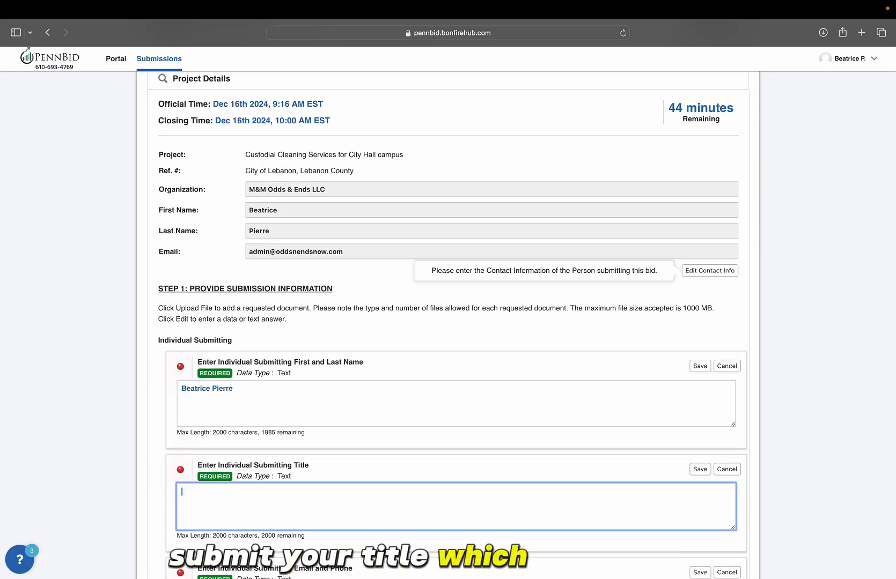
text(Owner)
scroll(447, 322, down, 5)
key(Tab)
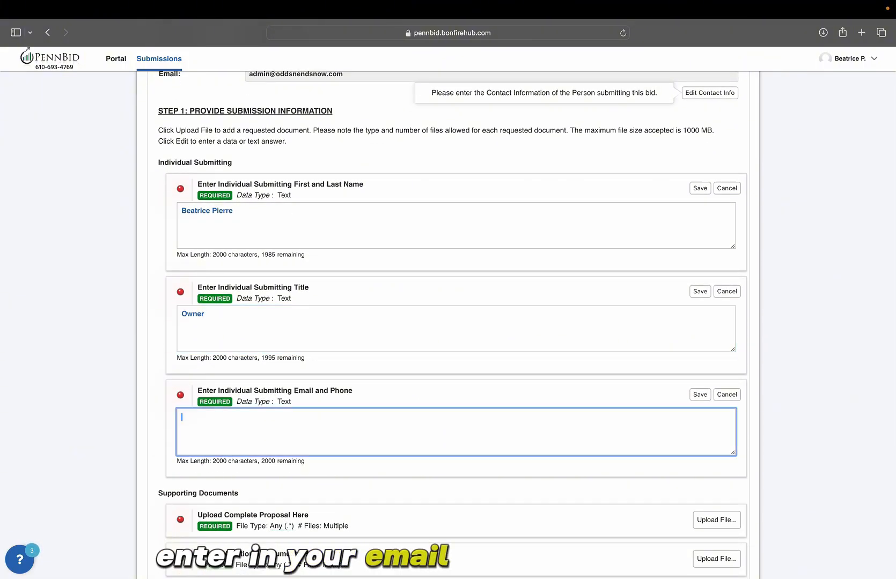
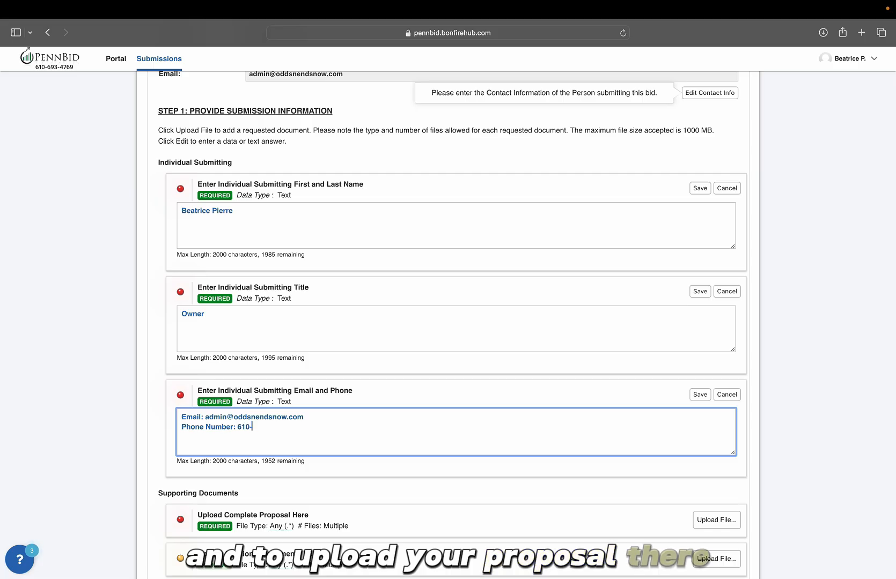
scroll(251, 358, down, 4)
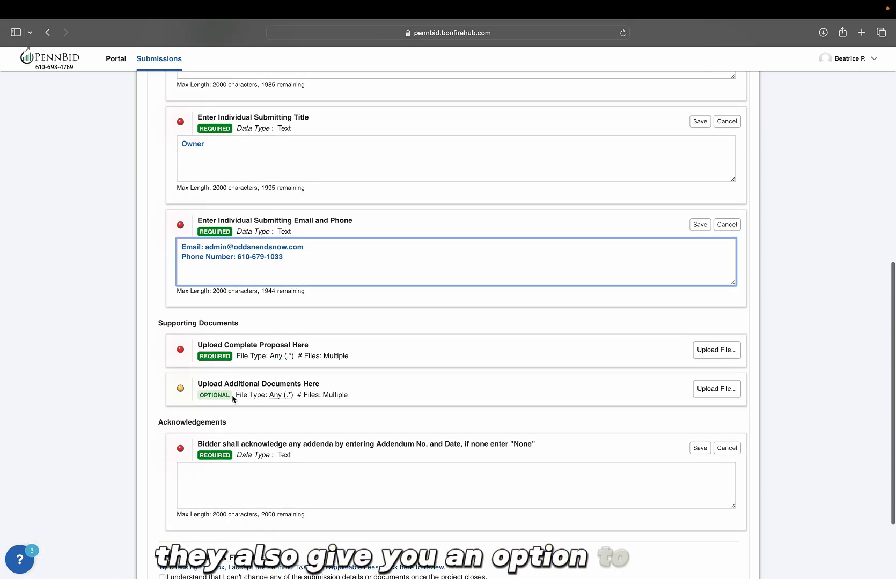
- Upload COMPLETE_2025-City_of_Lebanon-Custodial_Cleaning_Services-4.docx as the required Complete Proposal
click(714, 352)
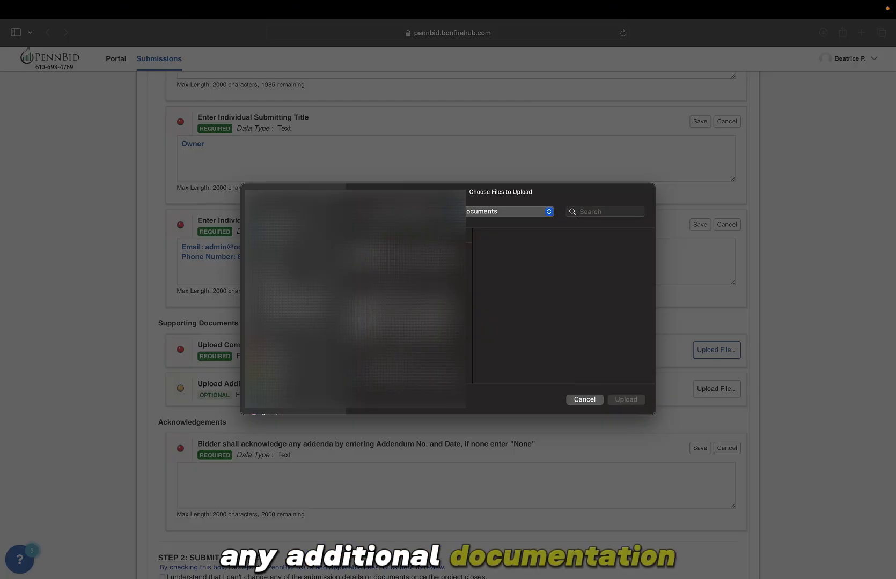
click(409, 253)
scroll(572, 332, down, 3)
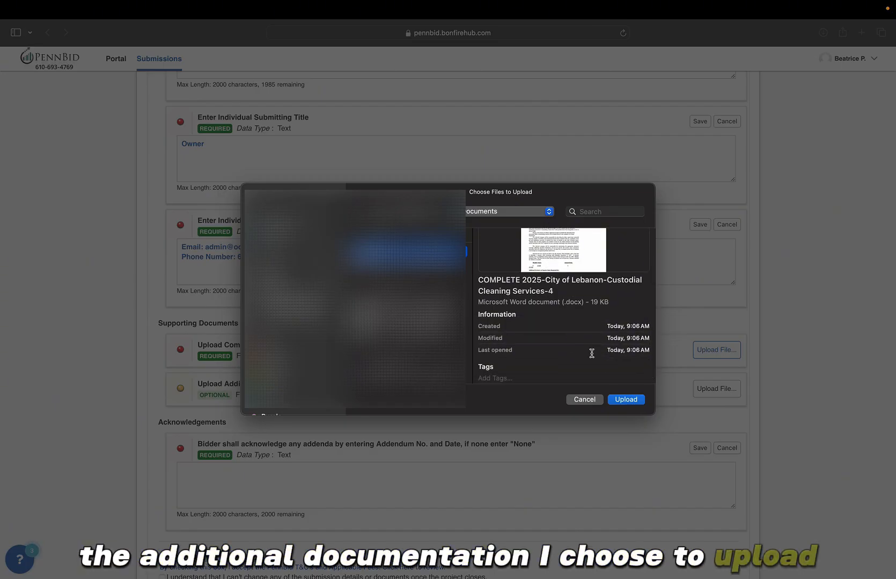
click(626, 400)
- For Additional Documents, search the computer's files for 'reference'
click(711, 411)
click(594, 212)
text(resu)
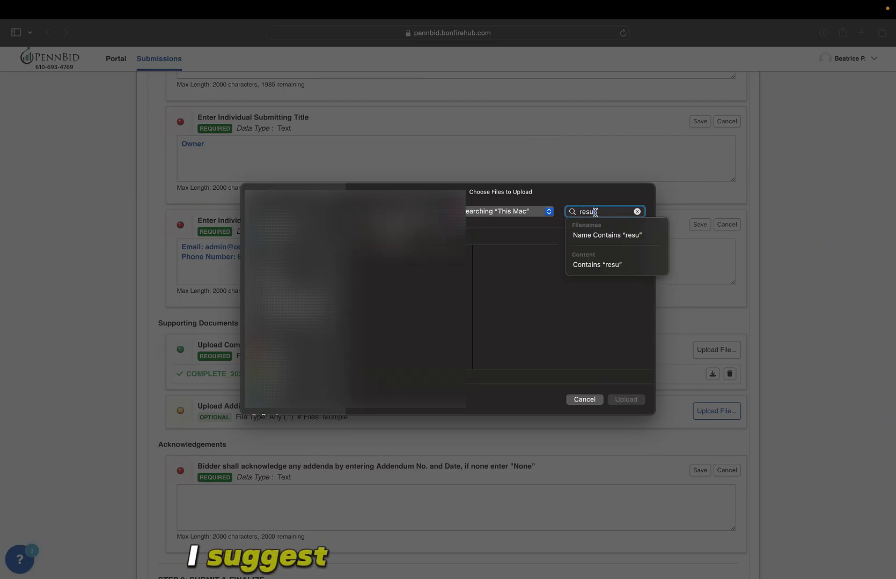
text(me)
click(611, 235)
key(BackSpace)
text(reference)
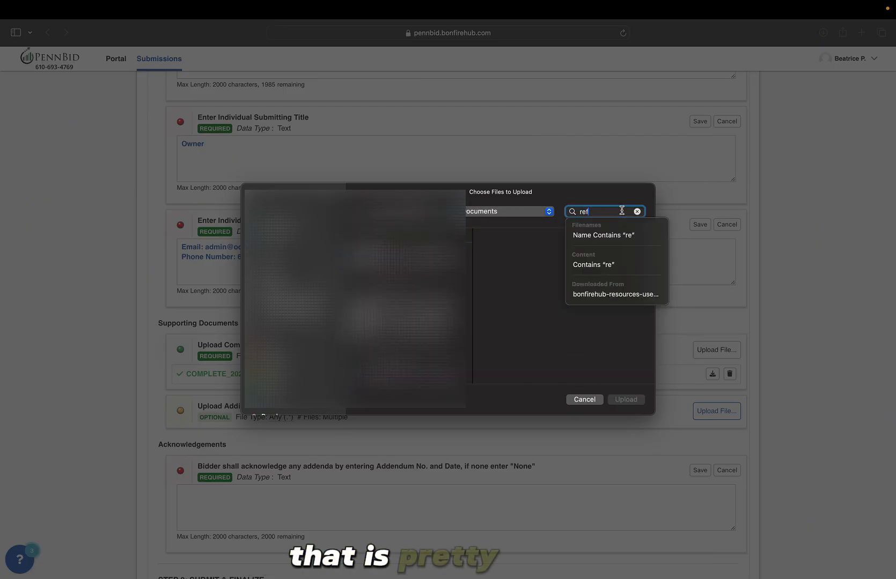
click(612, 233)
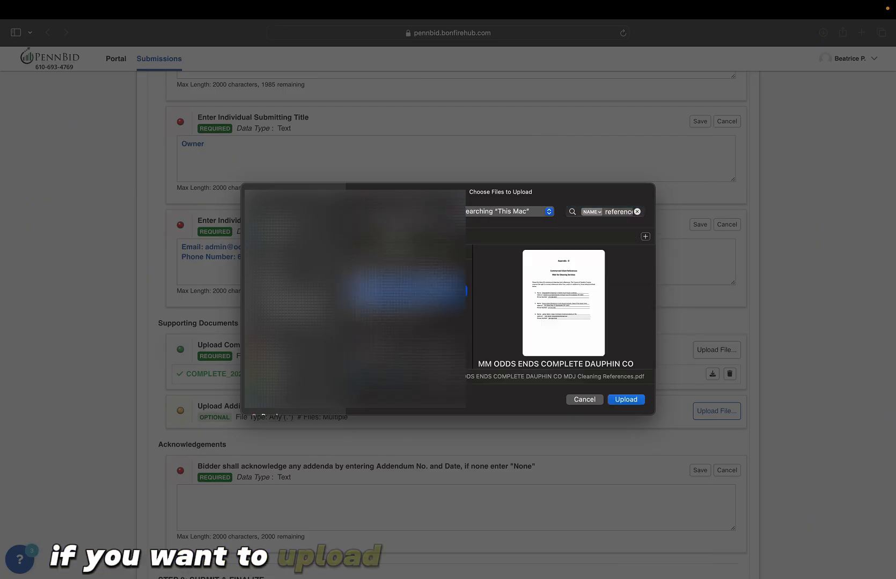
- Select References_2024.pdf from the results and upload it as an additional document
key(Down)
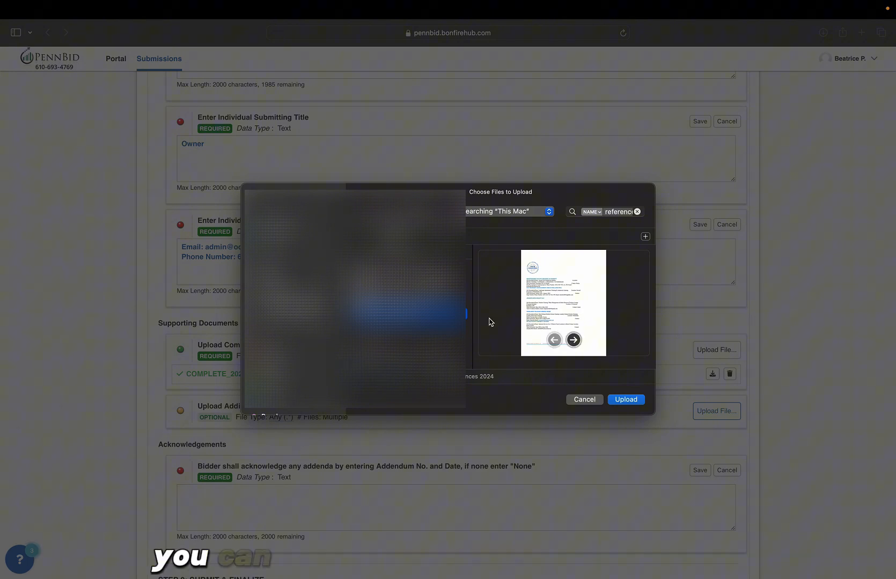
click(429, 292)
click(429, 313)
click(573, 340)
click(558, 340)
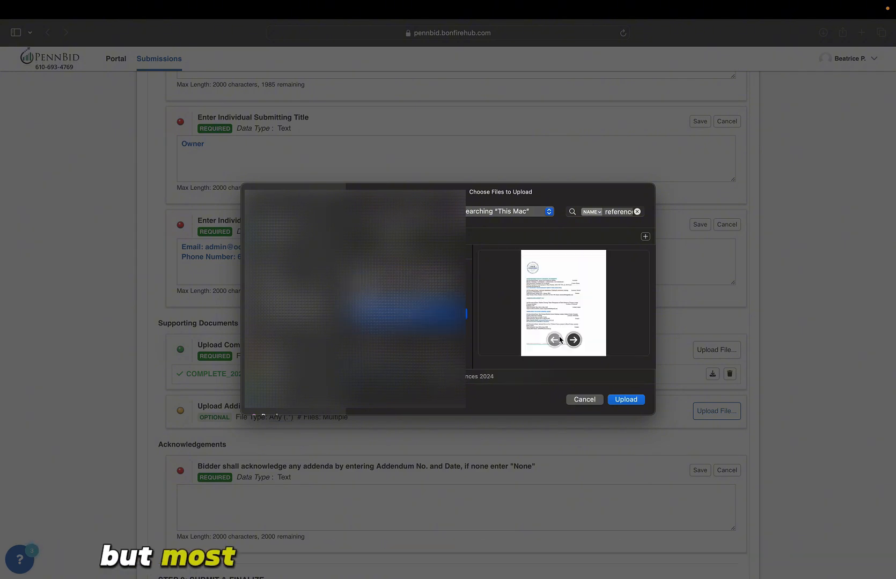
key(Down)
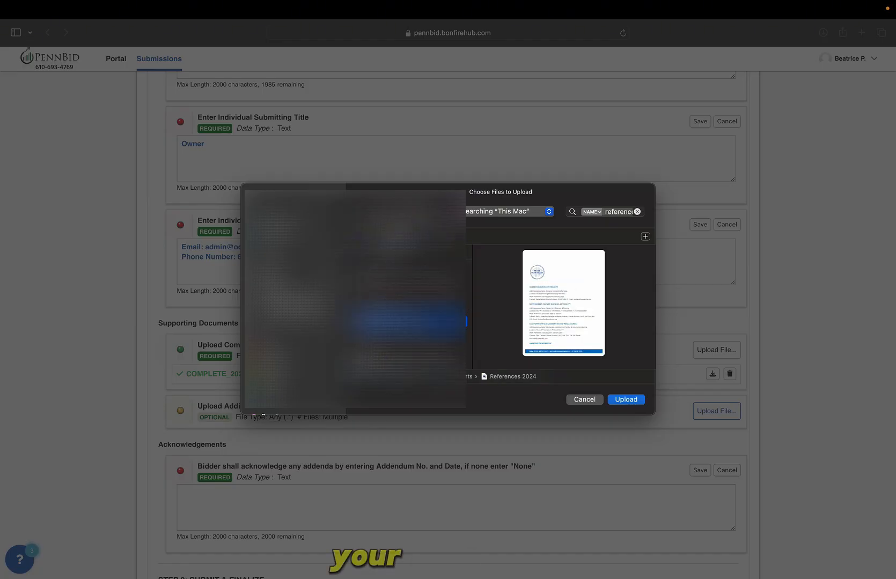
click(625, 399)
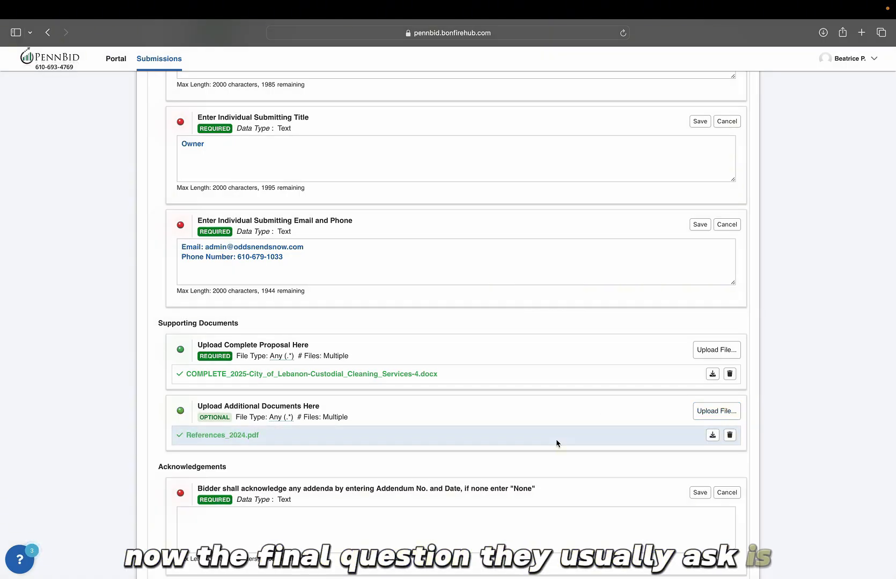
scroll(558, 439, down, 3)
- Answer 'None' to the addenda acknowledgement and save it
click(463, 462)
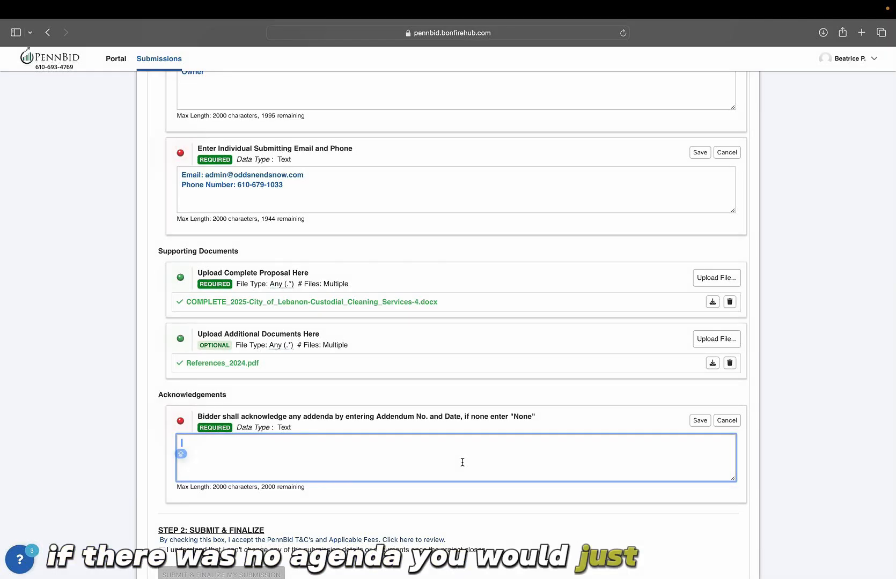
text(None)
scroll(376, 464, down, 3)
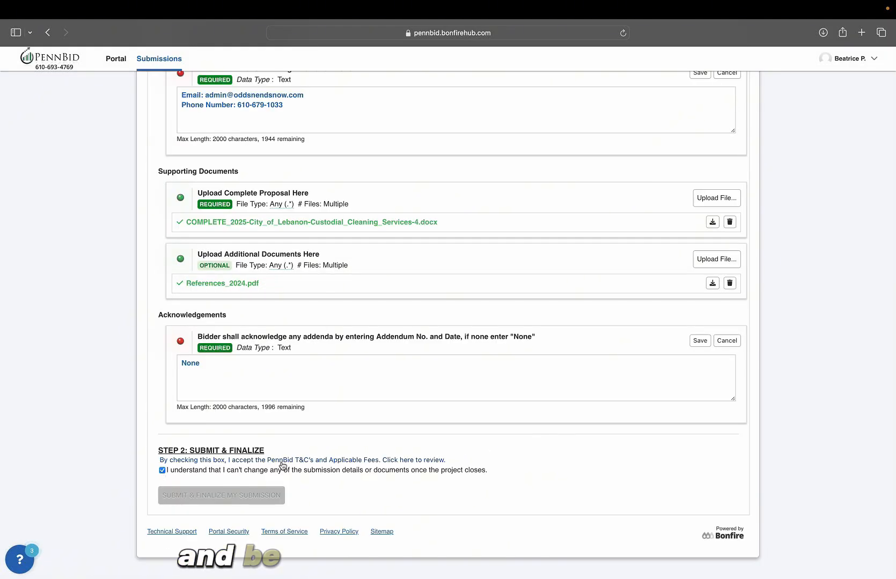
click(705, 343)
- Save the email/phone, title and name answers, then submit and finalize the bid
click(700, 114)
scroll(704, 118, up, 4)
click(702, 156)
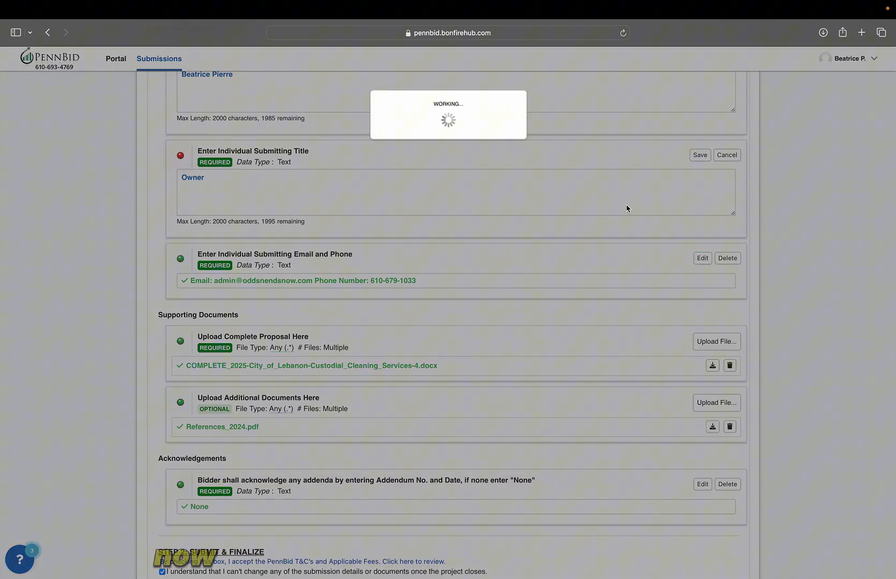
click(699, 138)
scroll(559, 269, down, 4)
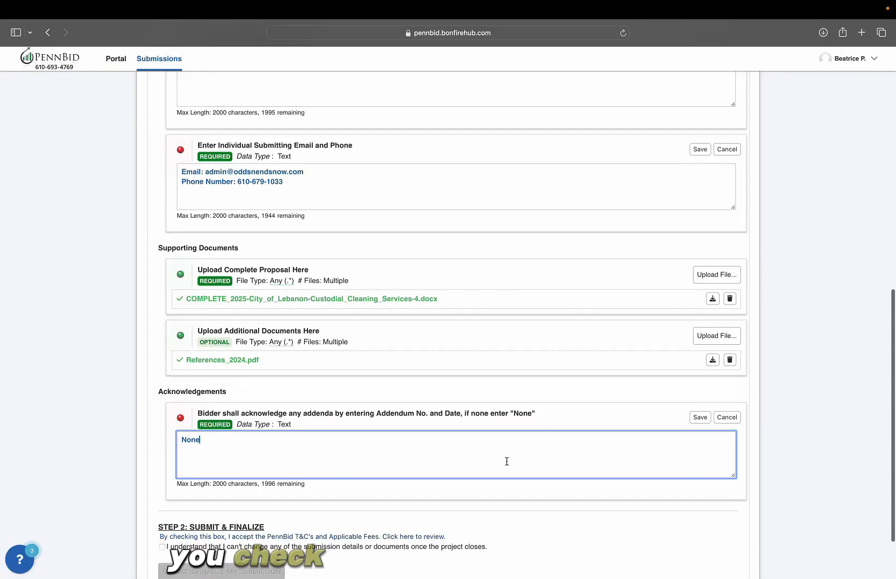
click(228, 496)
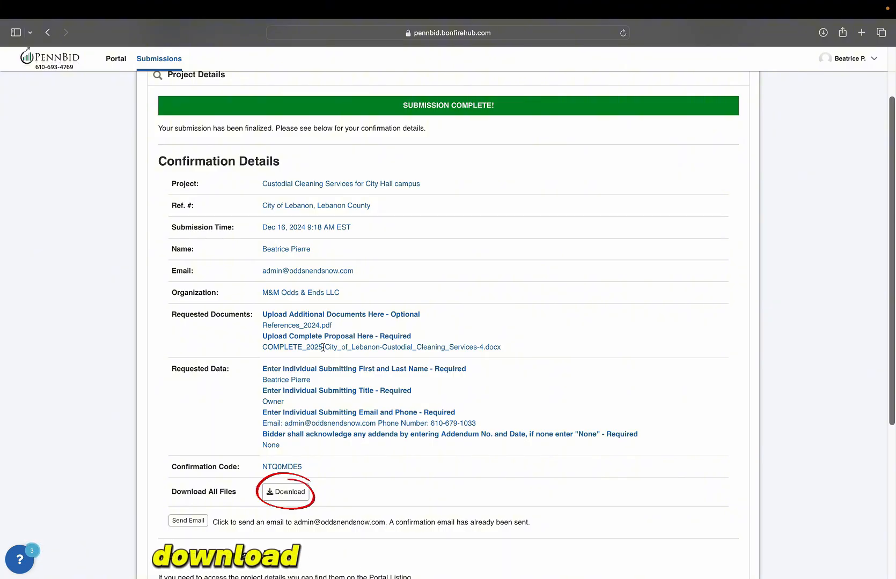
- Download all the submitted bid files from the Submission Complete page
click(276, 499)
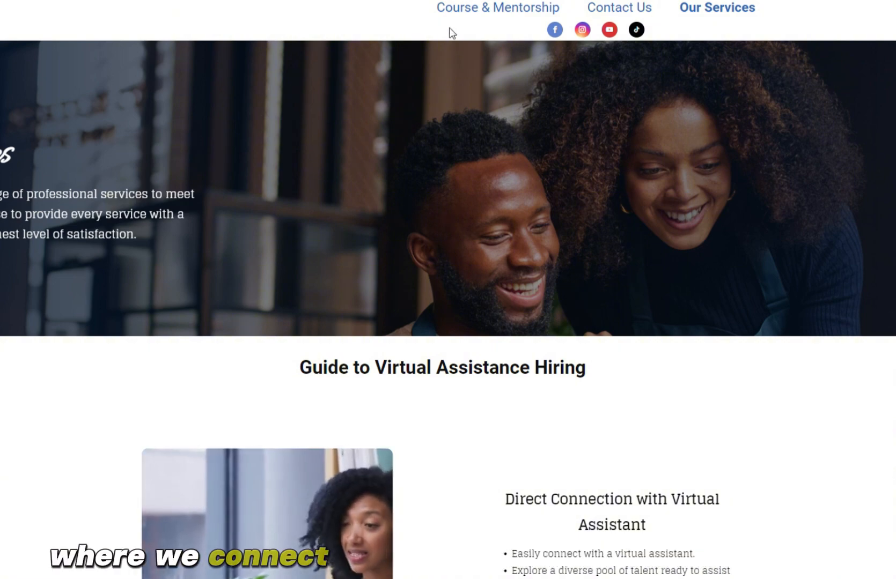
- Scroll through the Our Services page's virtual-assistant offerings
scroll(781, 90, down, 6)
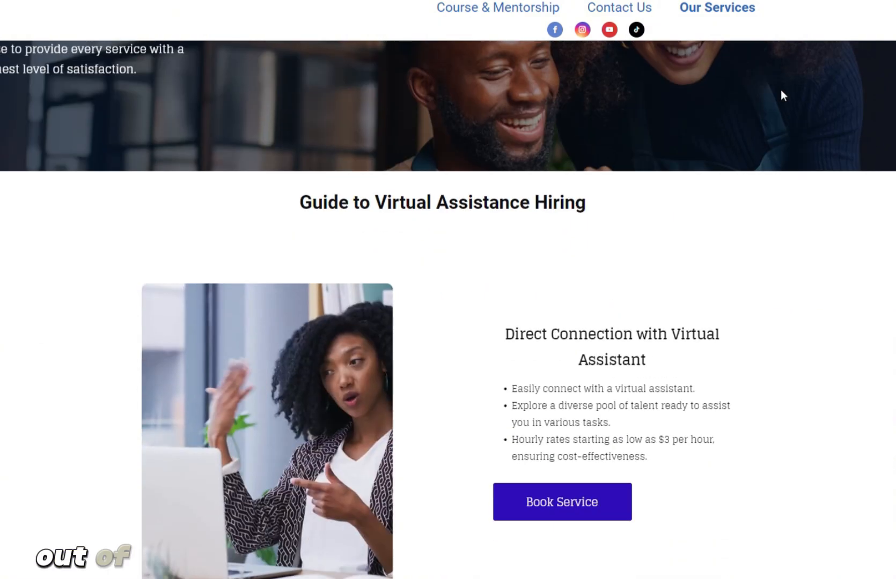
scroll(783, 95, down, 14)
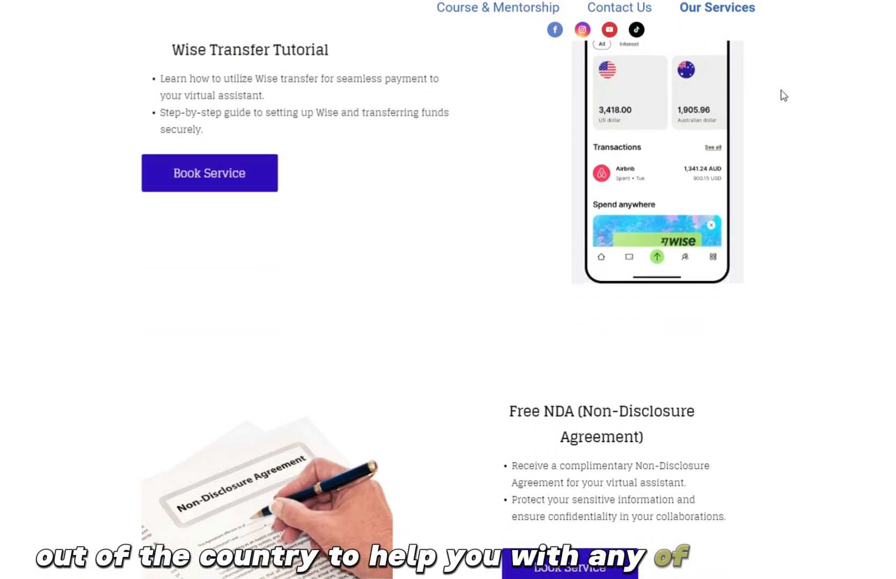
scroll(783, 96, down, 19)
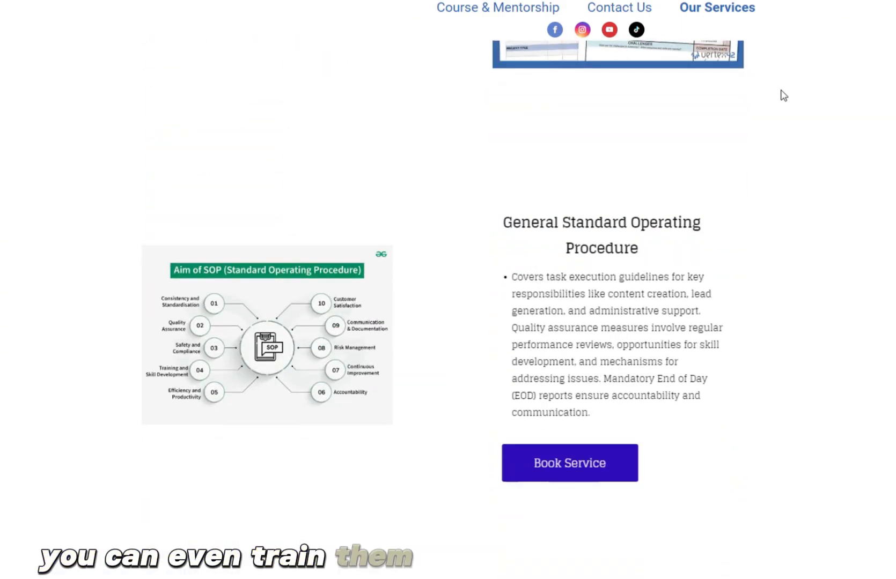
scroll(784, 95, down, 20)
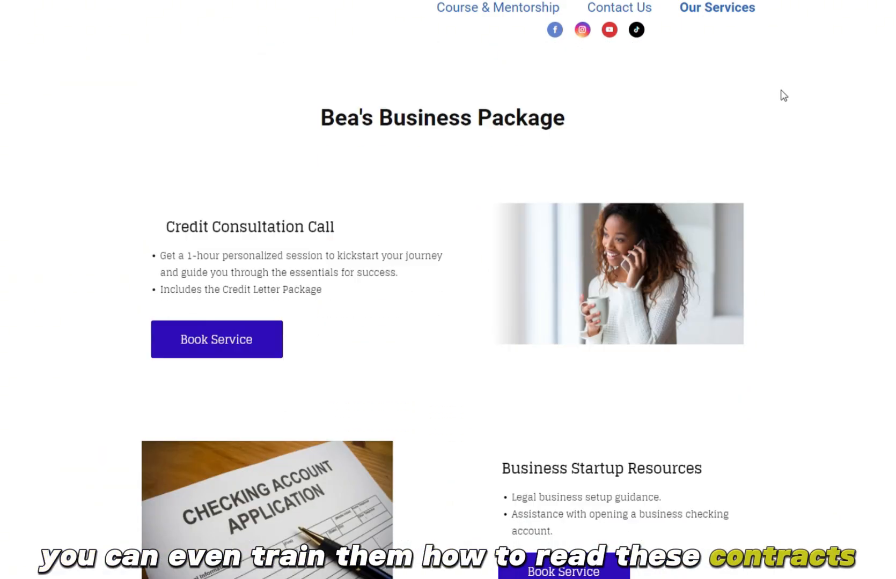
scroll(783, 96, up, 20)
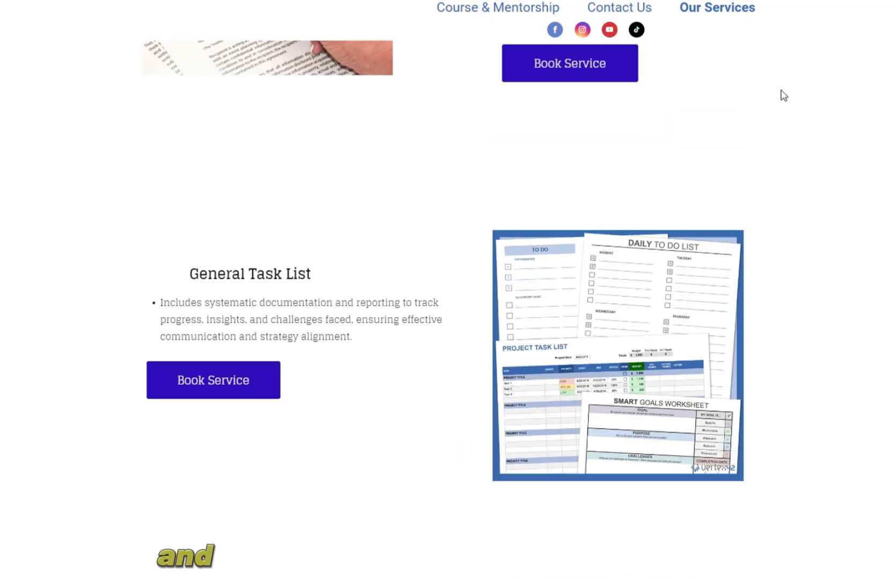
scroll(783, 96, up, 16)
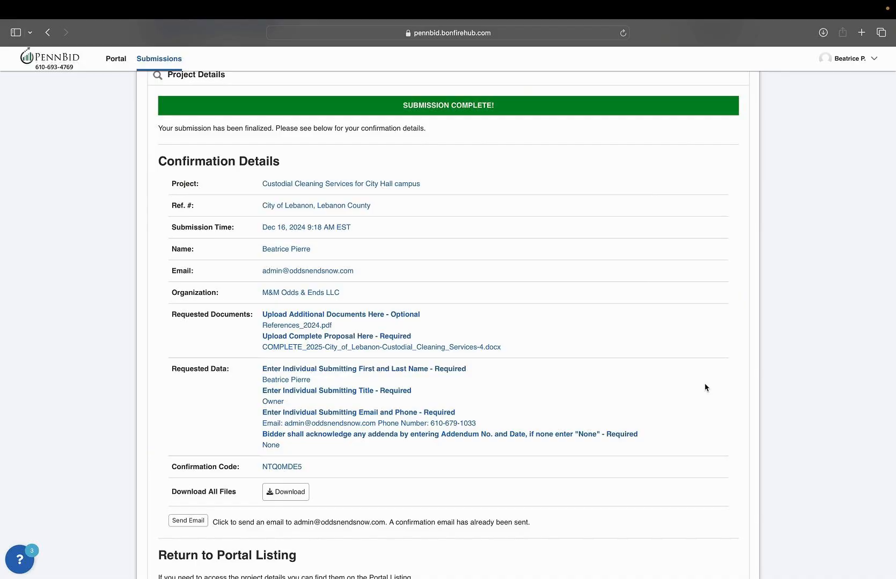